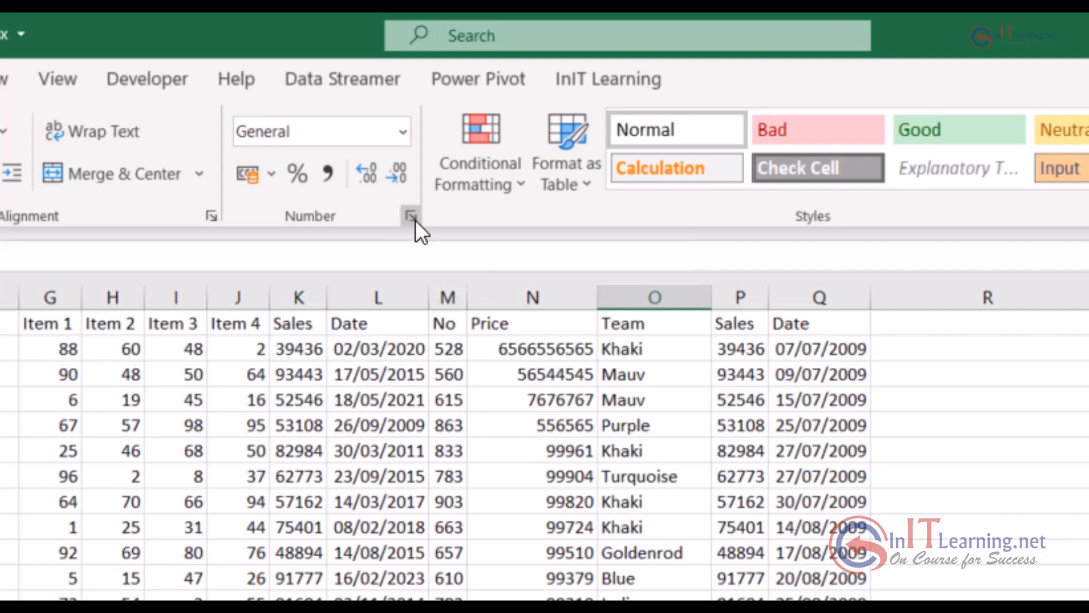
Look at the number format categories in the Format Cells dialog for the selected Team cell, leaving its format unchanged
click(410, 216)
drag(930, 31, 613, 69)
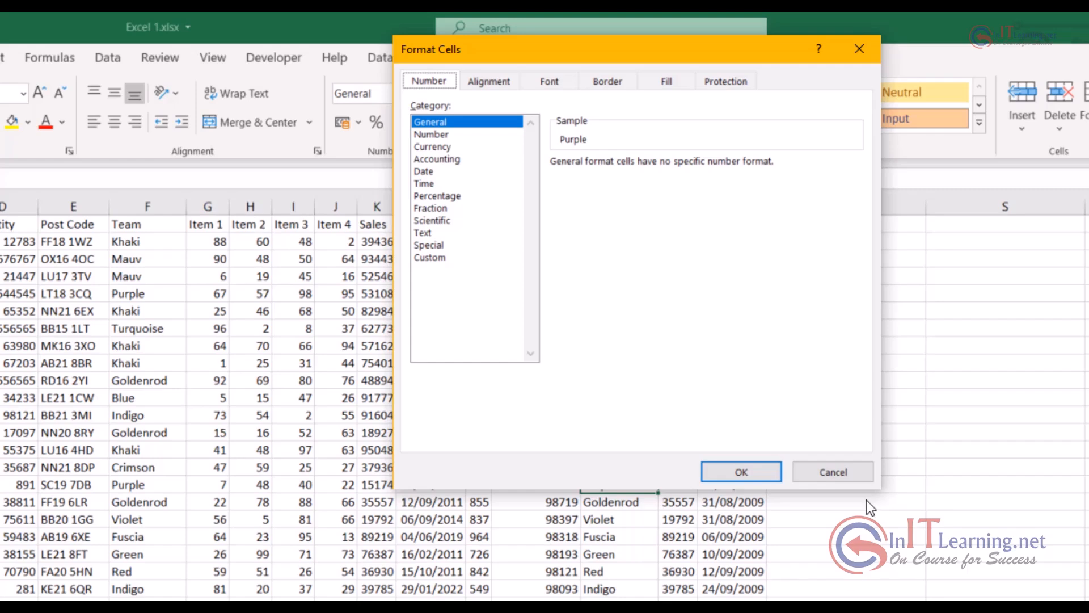
click(818, 474)
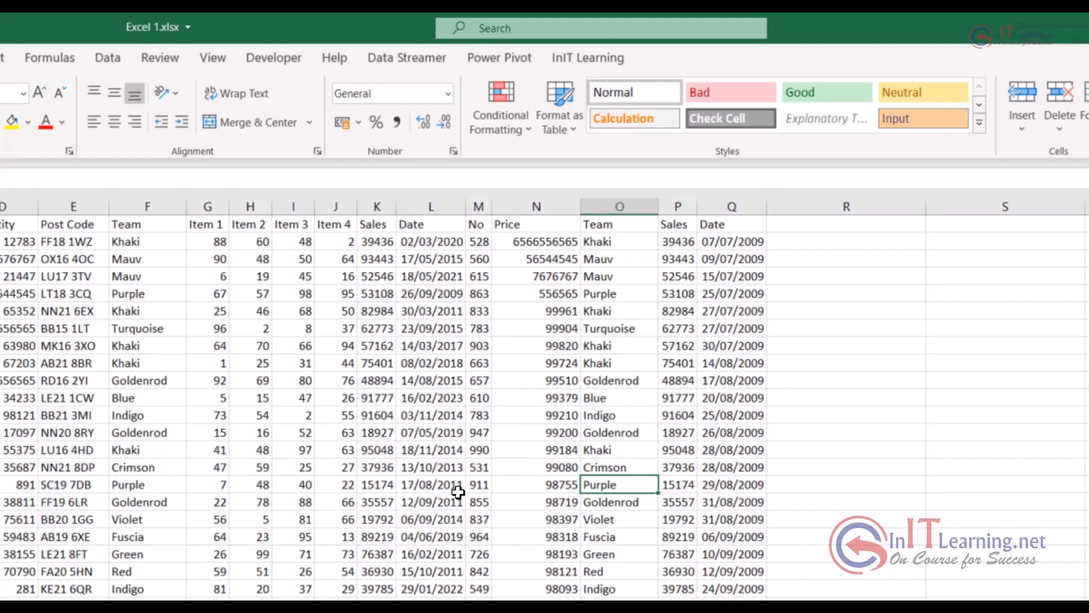
key(ctrl+1)
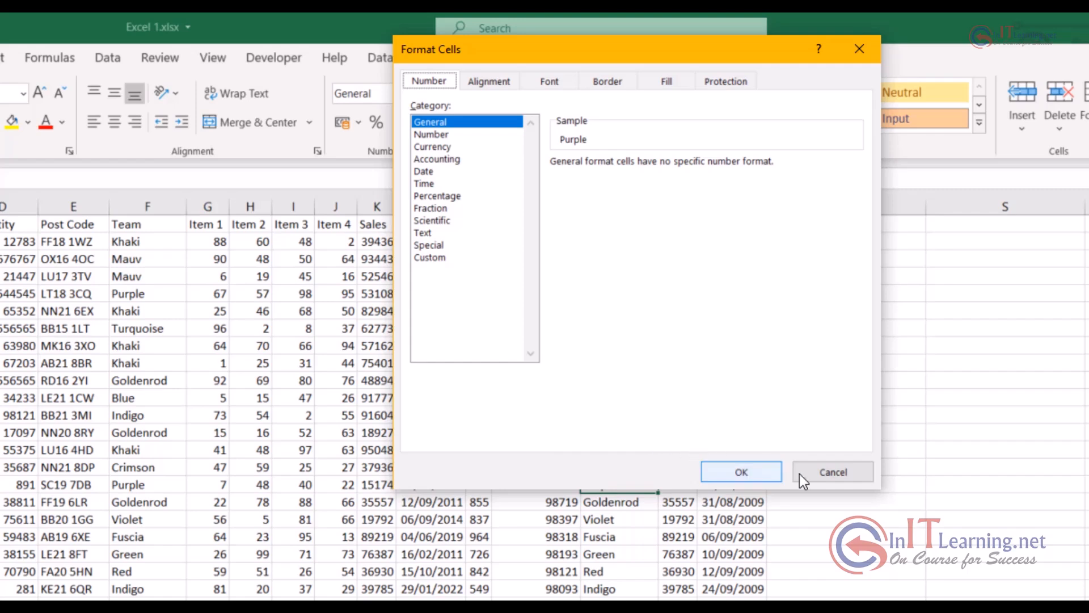
click(822, 475)
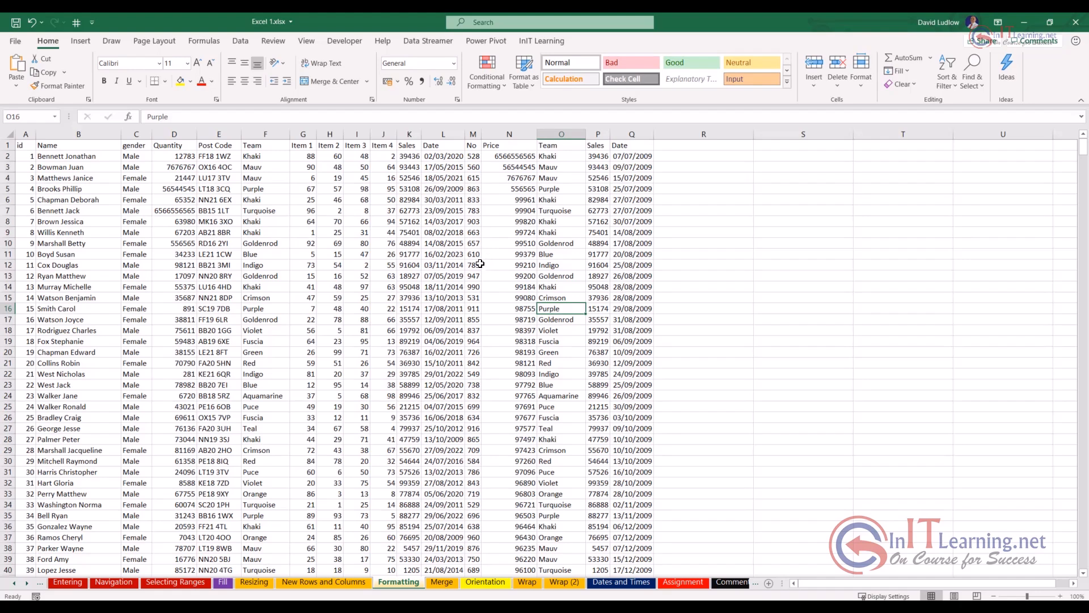
Make the header cells A1 through Q1 bold and centre them horizontally
click(5, 145)
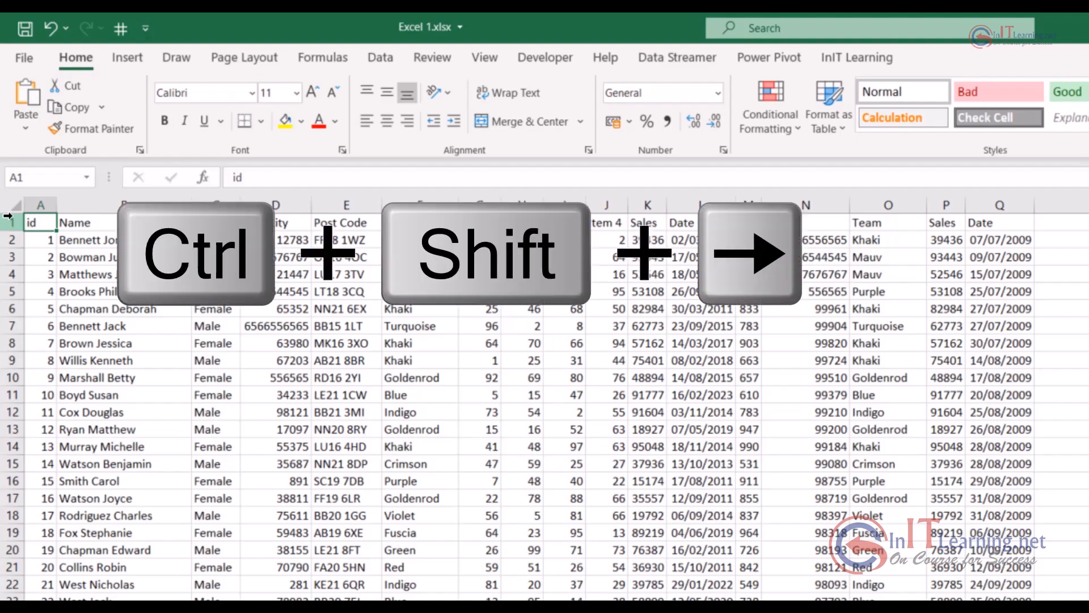
key(ctrl+shift+Right)
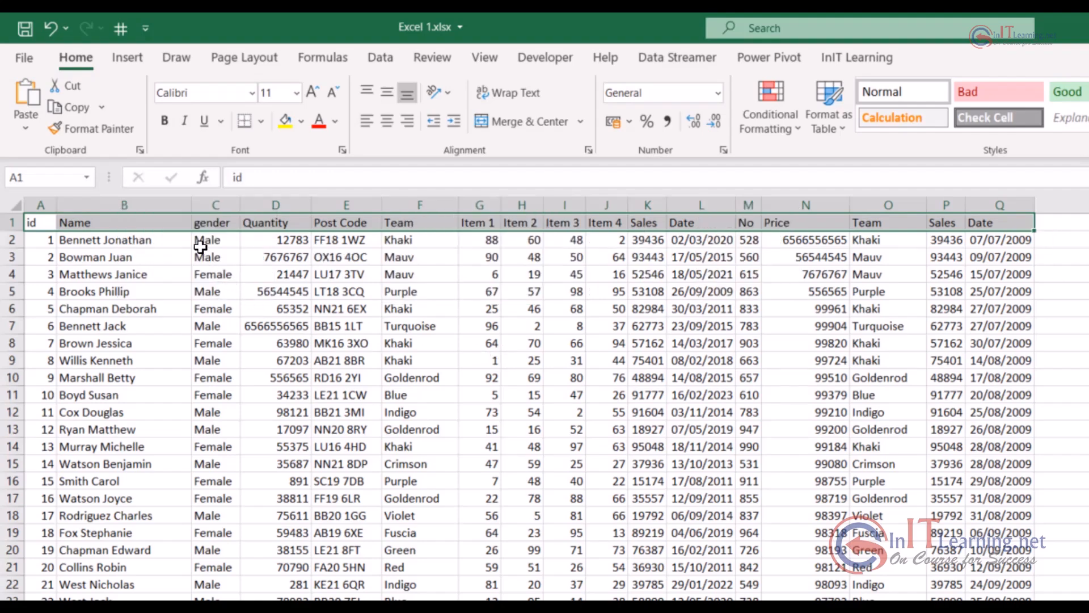
key(ctrl+b)
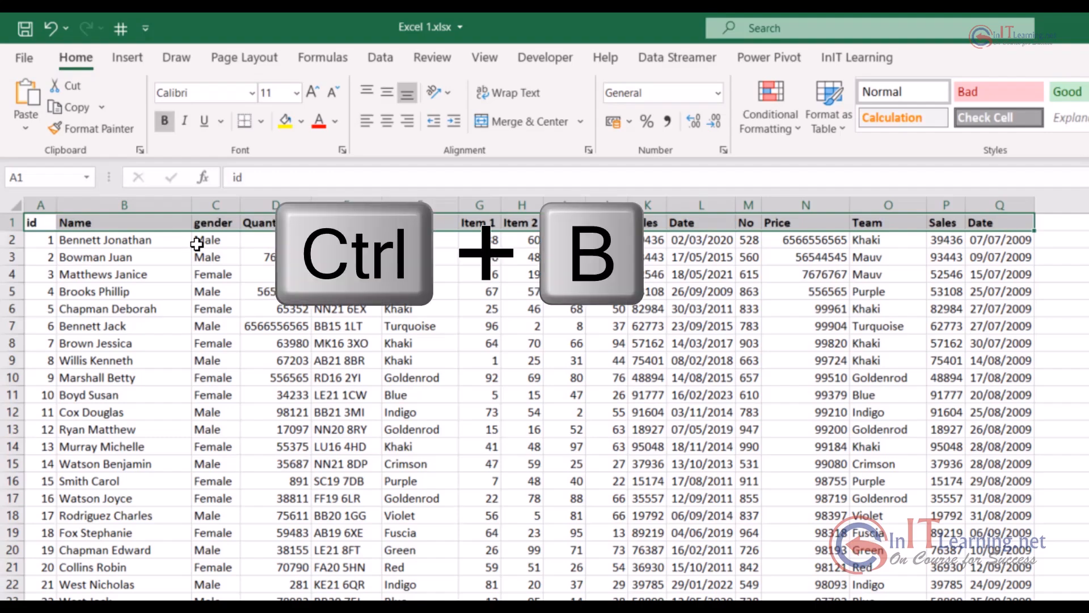
click(386, 122)
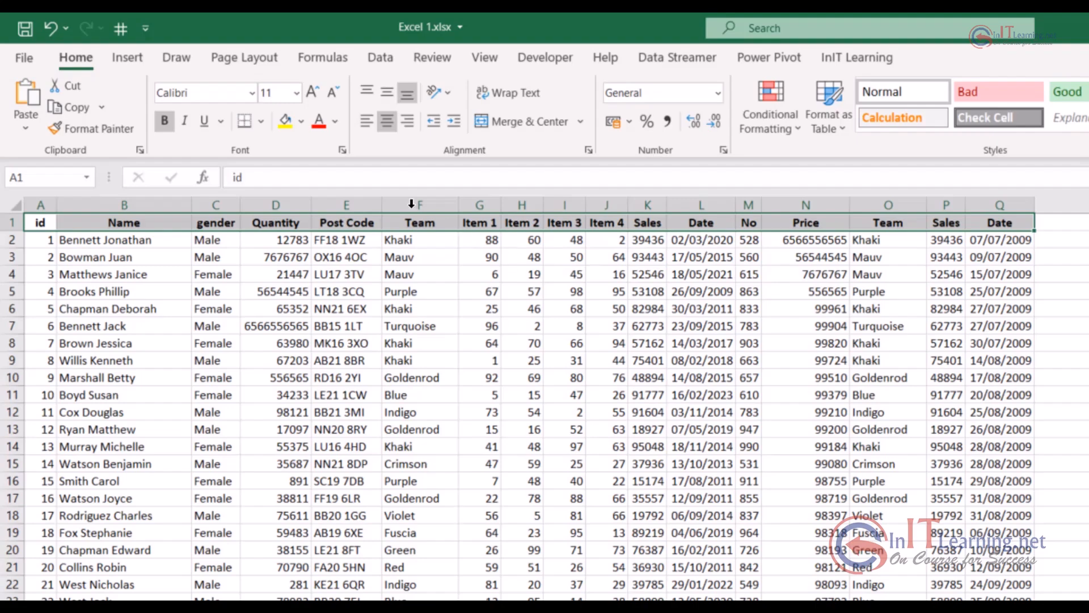
Give the header row a very light green theme fill and standard red text
click(302, 120)
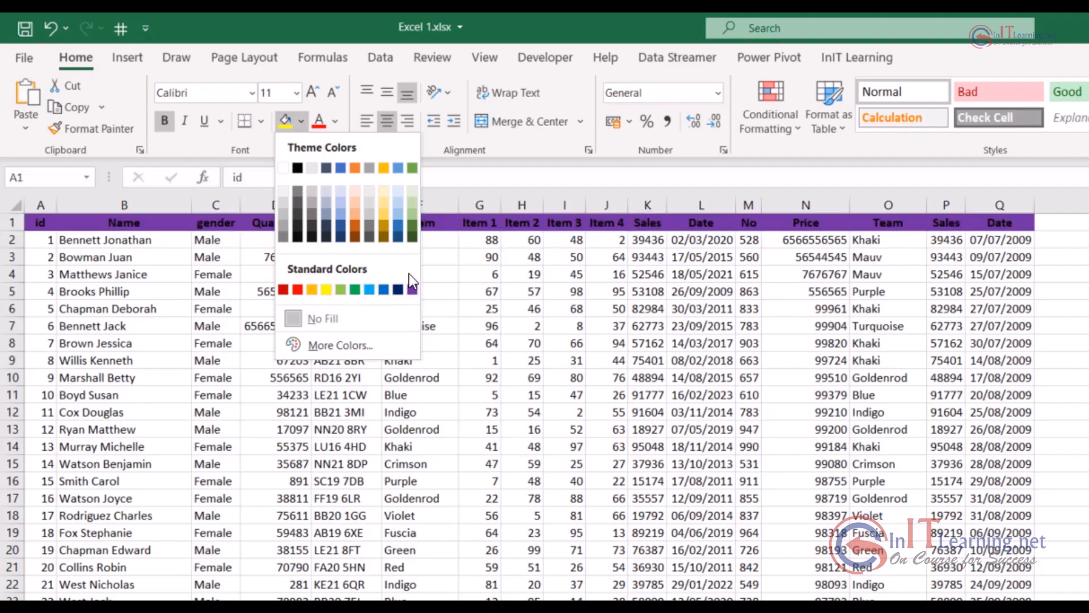
click(412, 189)
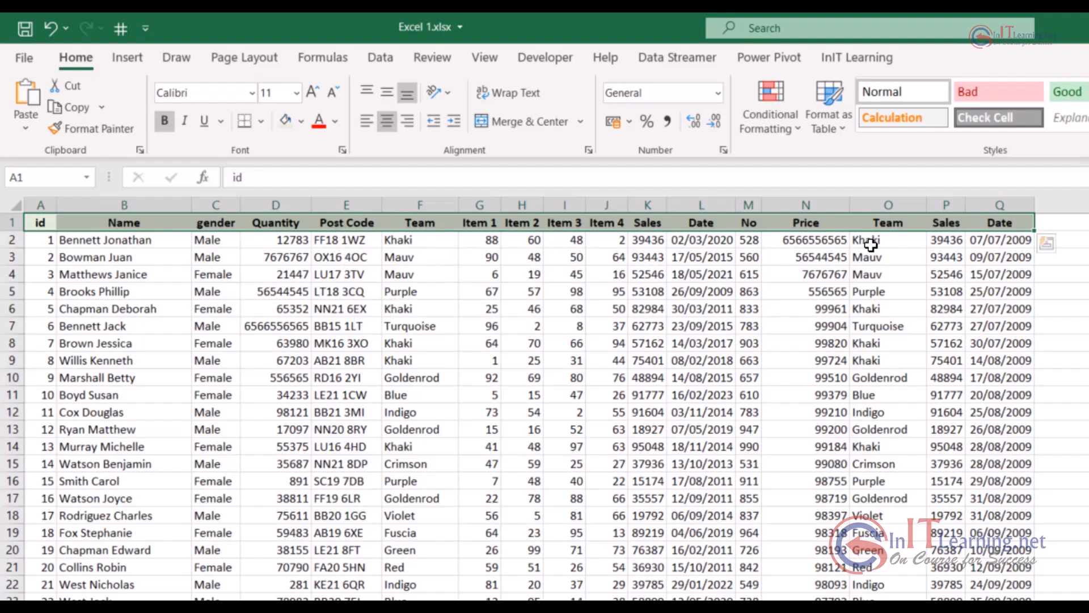
click(337, 122)
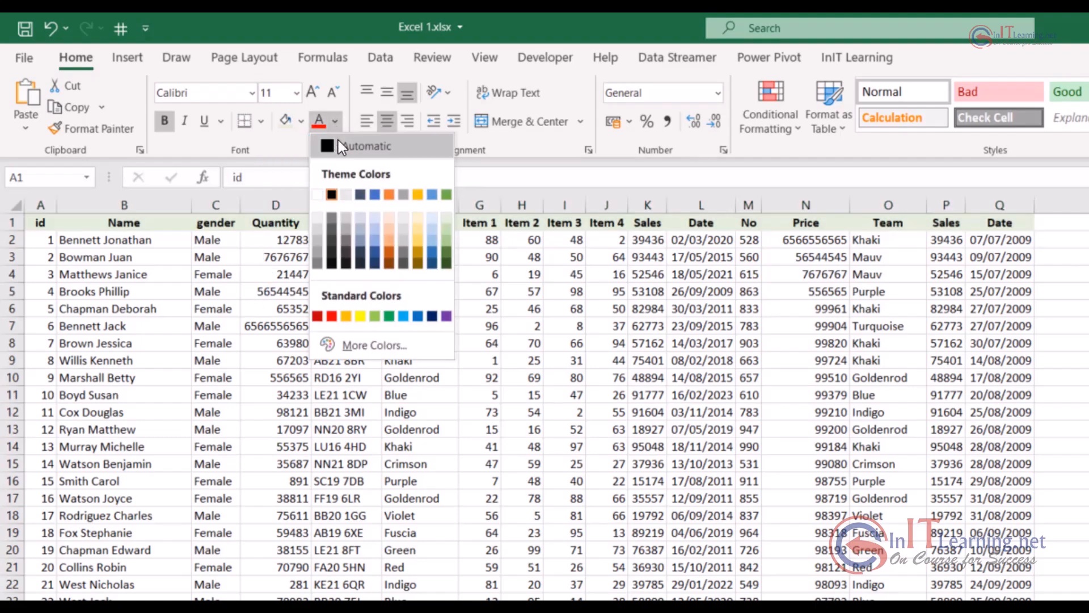
click(331, 315)
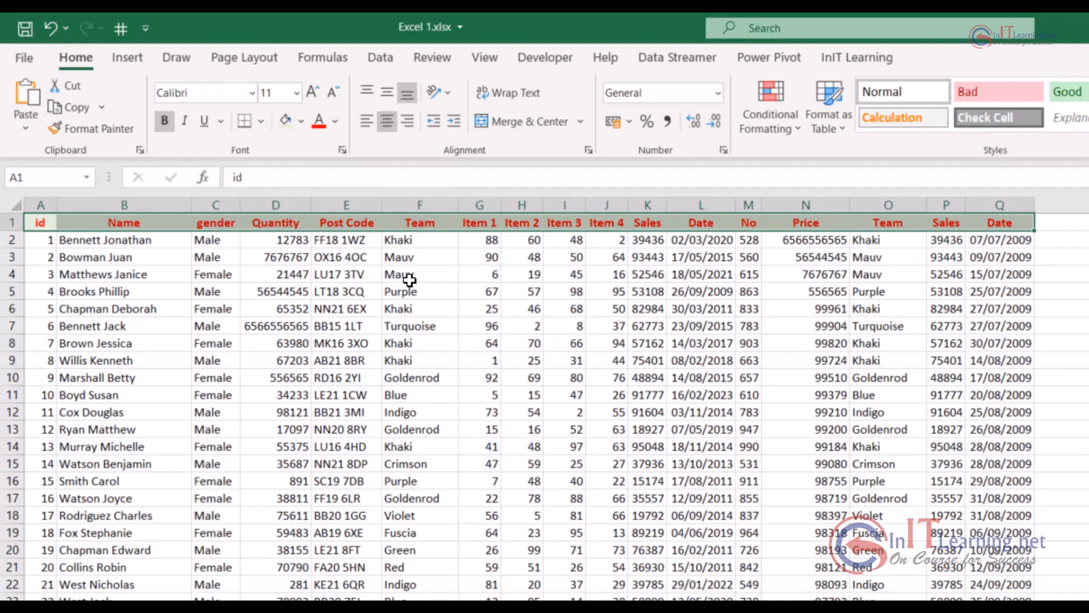
Set the header row's font size to 14
click(296, 92)
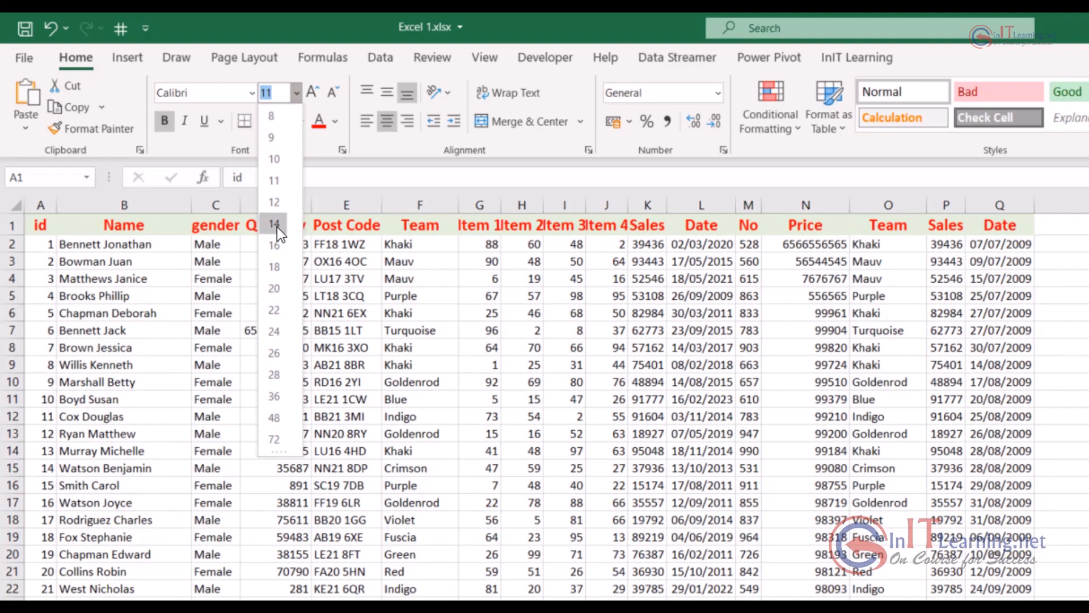
click(275, 224)
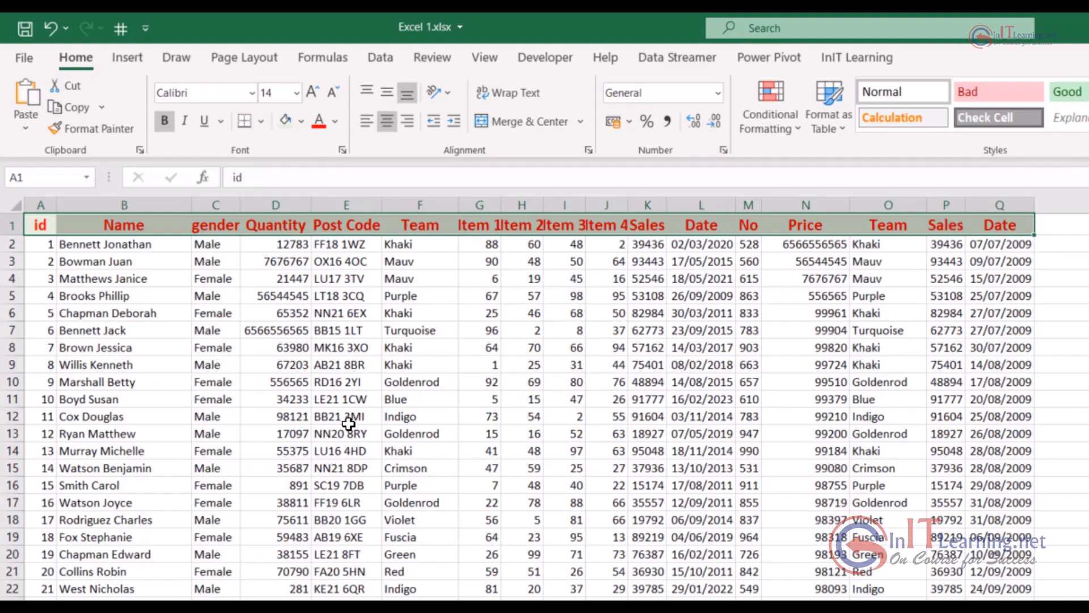
Try growing the header font incrementally to 24, shrink it below 14, and bring it back to 14
click(312, 93)
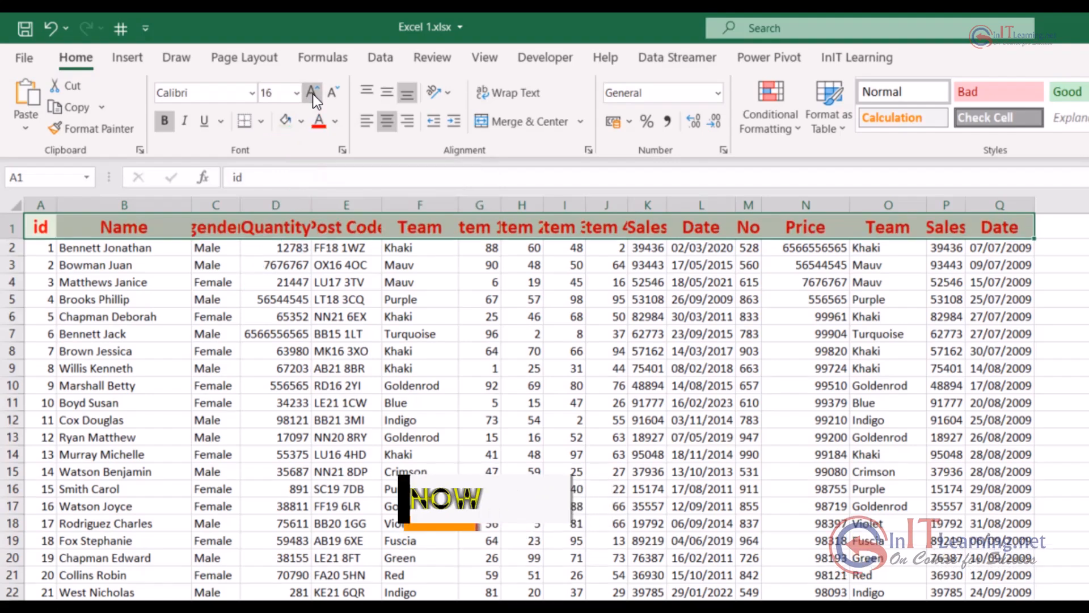
click(312, 94)
click(312, 93)
click(312, 93)
click(312, 94)
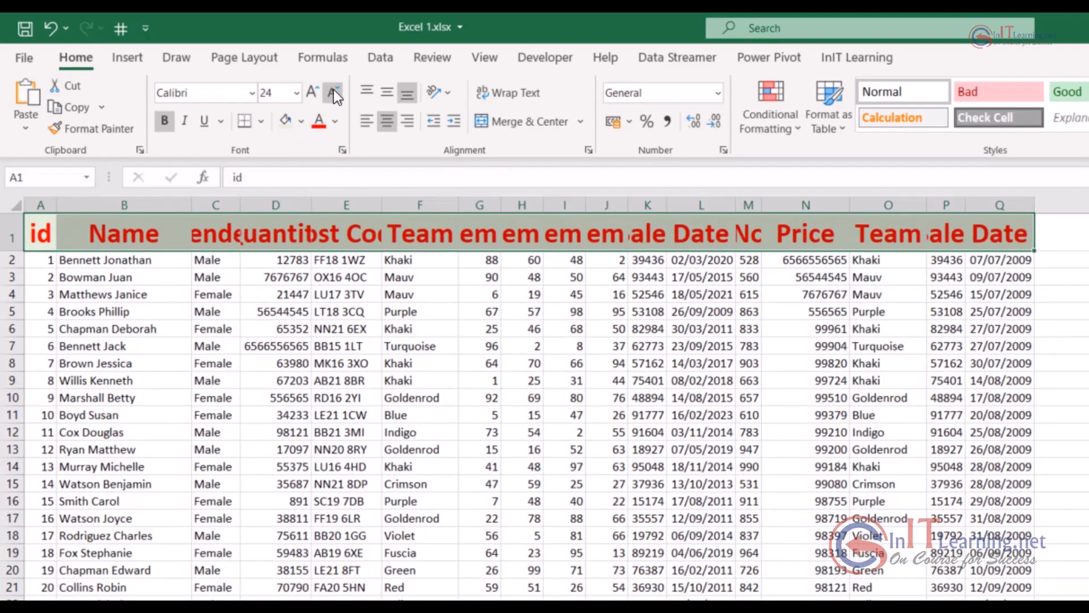
click(335, 92)
click(335, 93)
click(335, 93)
click(335, 93)
click(335, 93)
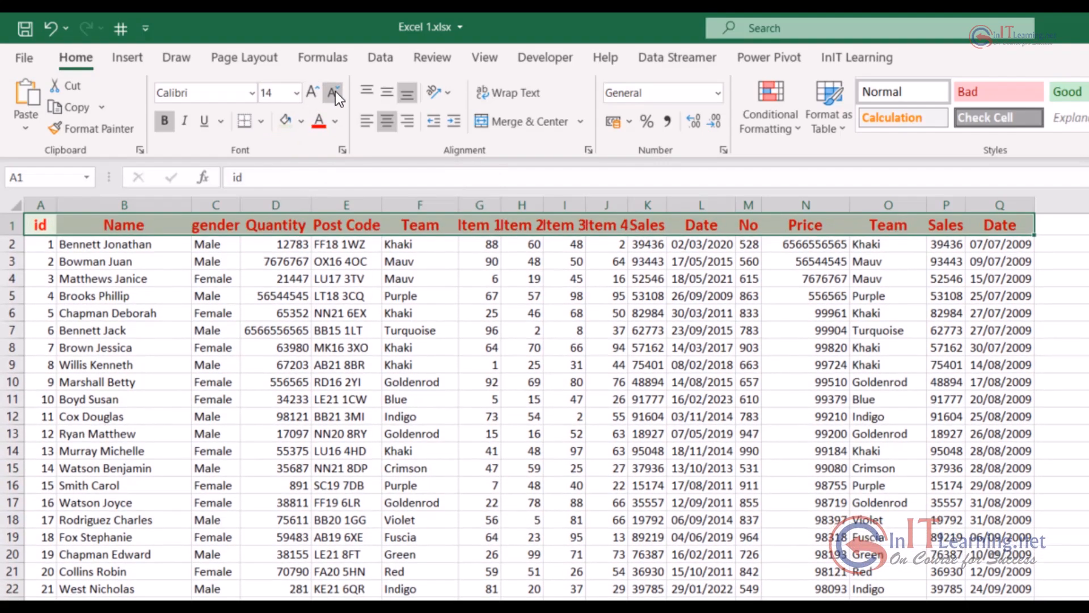
click(335, 92)
click(336, 92)
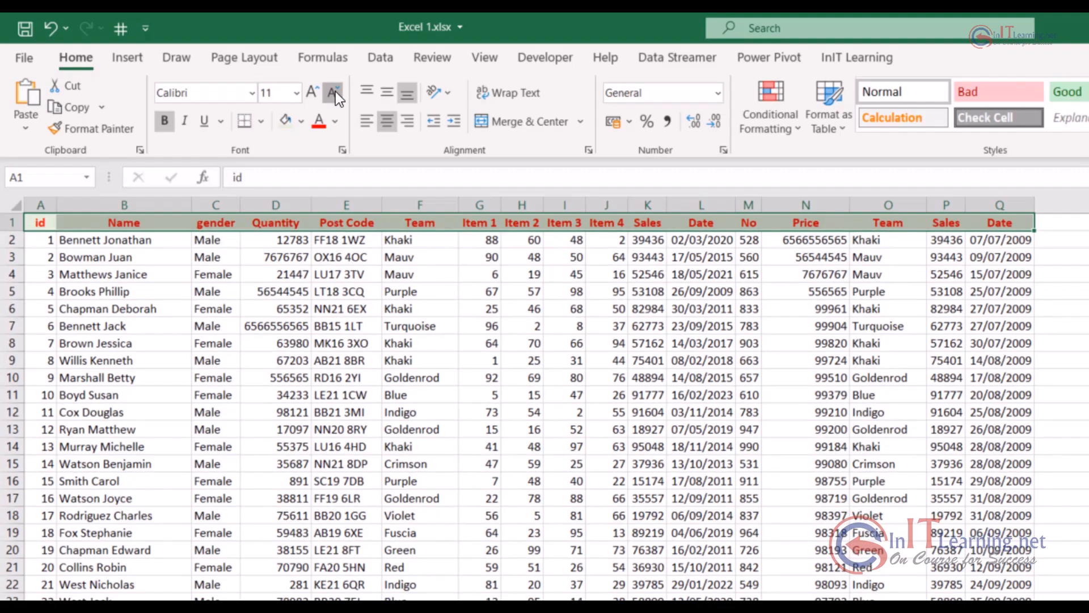
click(335, 92)
click(308, 90)
click(308, 91)
click(310, 90)
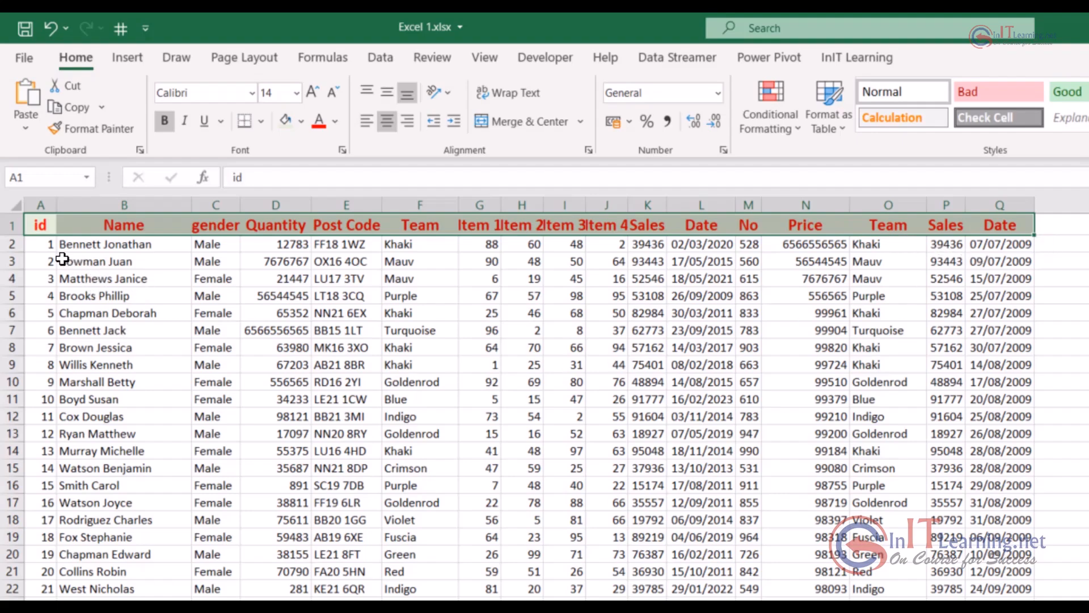
AutoFit the width of all columns in the sheet to their contents and clear the whole-sheet selection
click(13, 203)
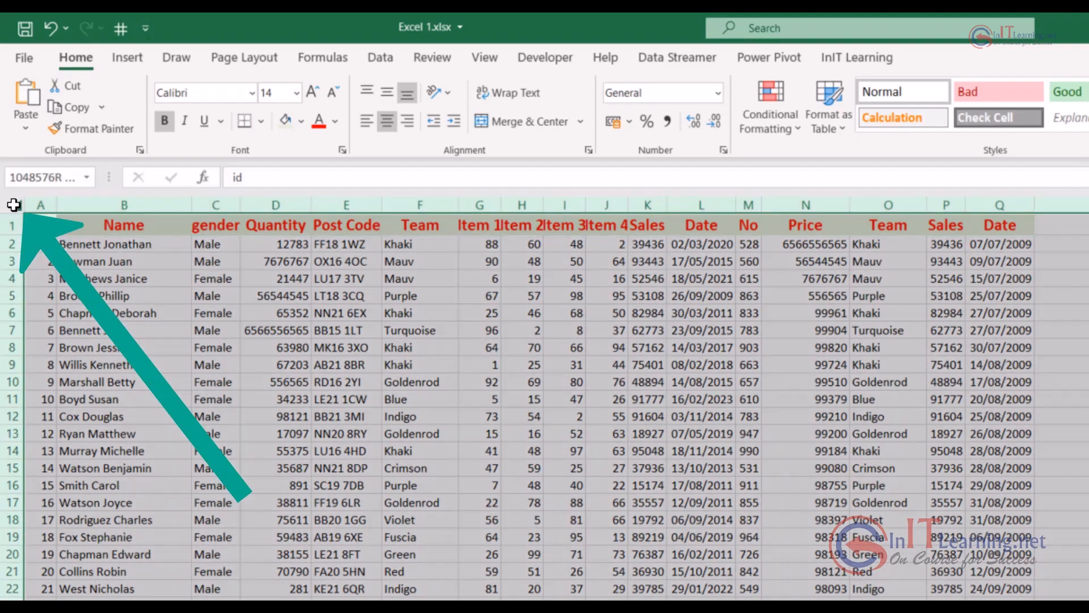
drag(236, 206, 236, 206)
double_click(236, 205)
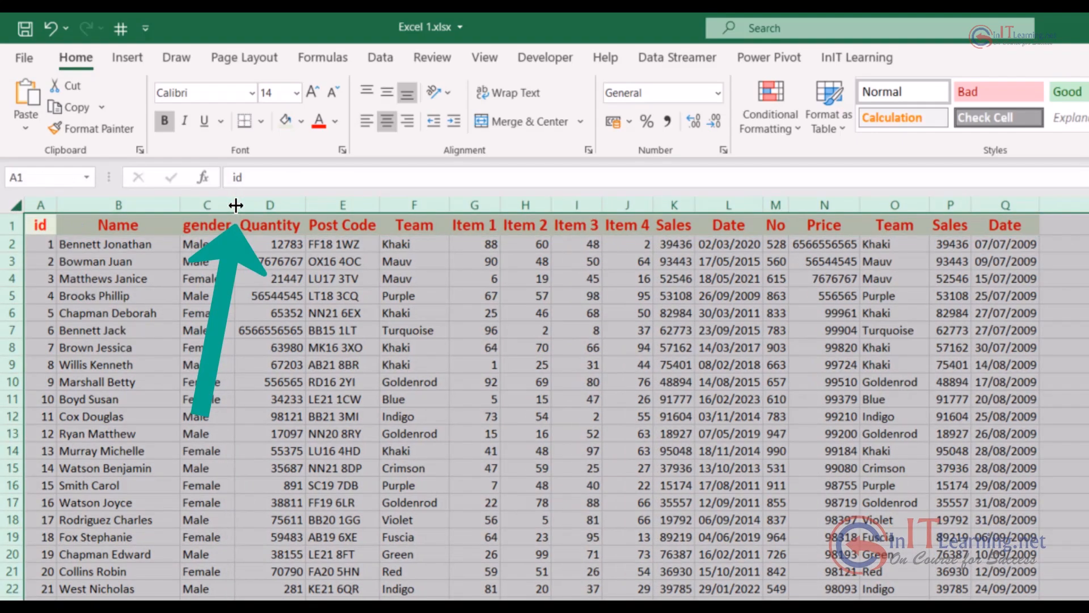
click(576, 400)
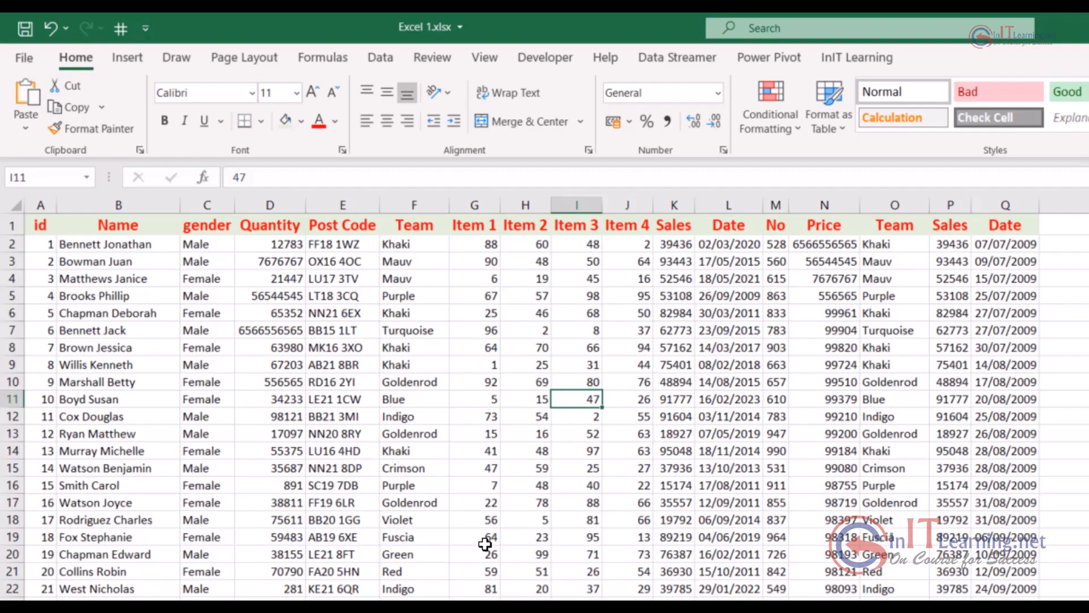
Apply the Currency number format to the whole Item 1 column
click(475, 201)
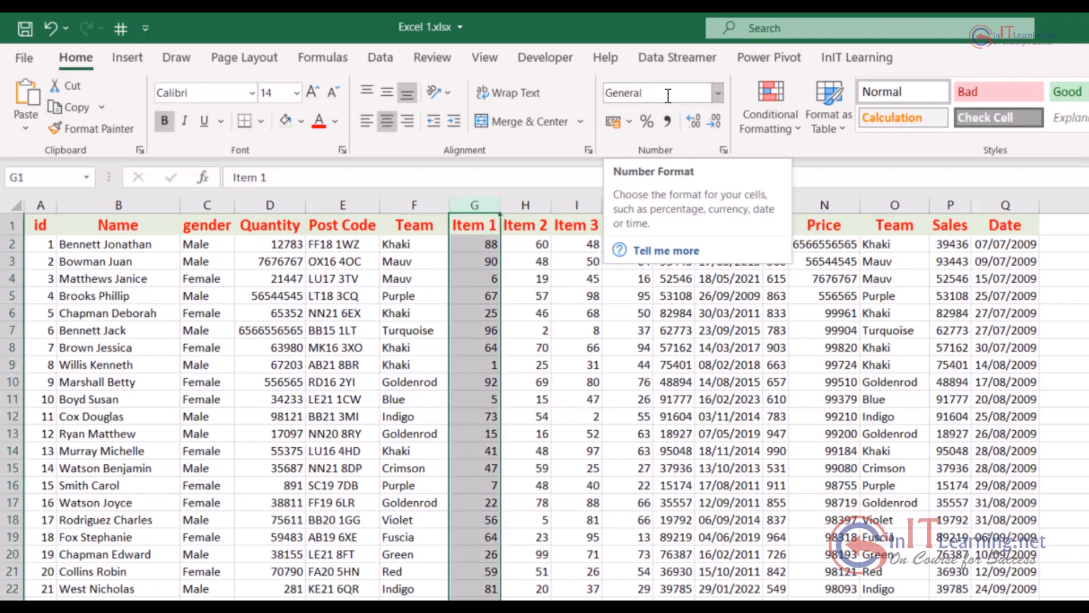
click(718, 92)
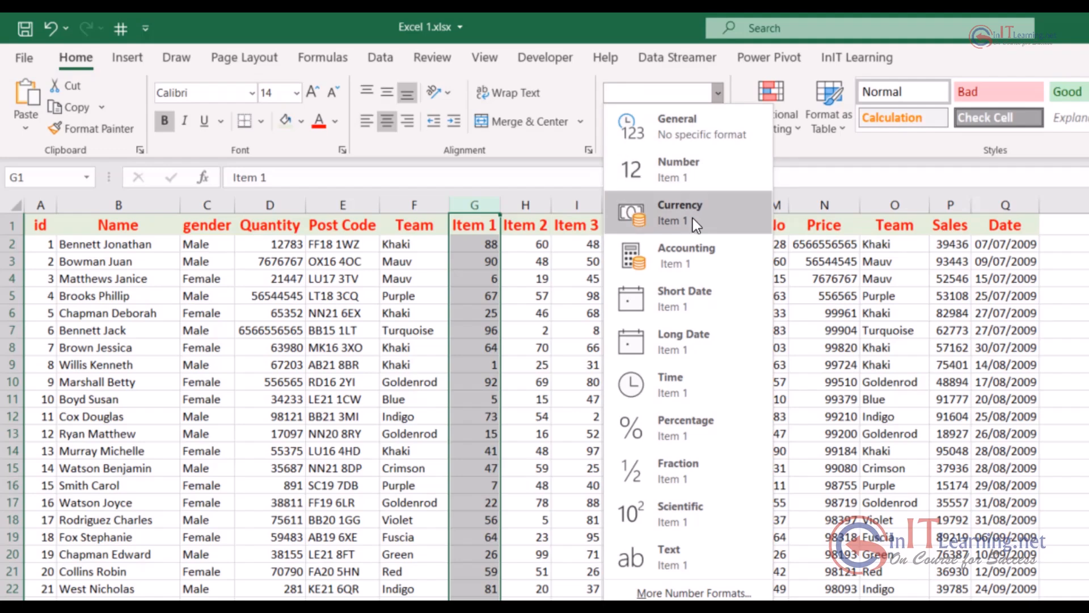
key(Escape)
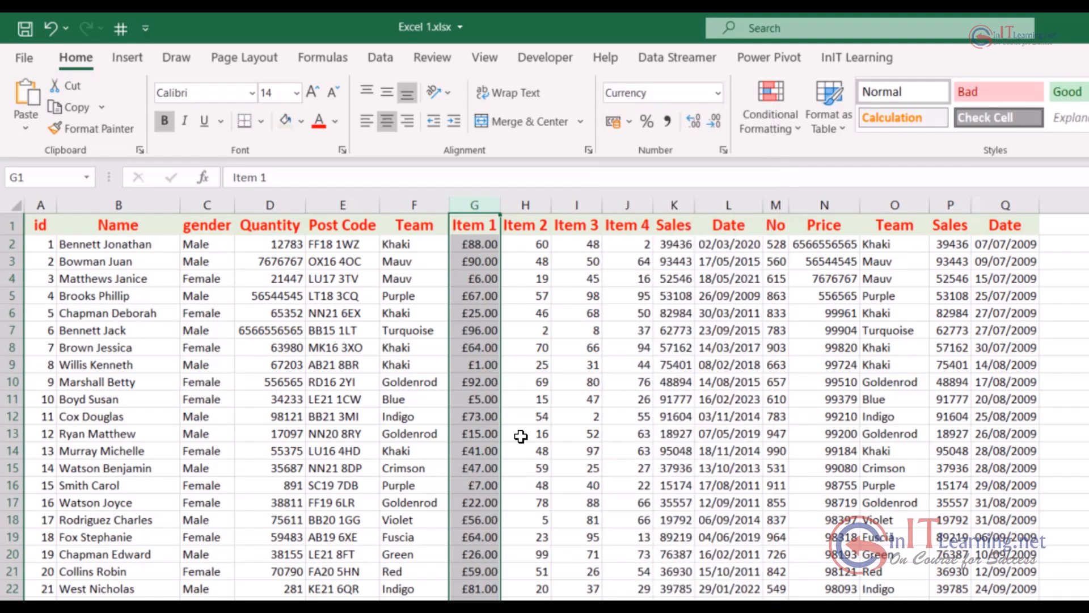
click(474, 349)
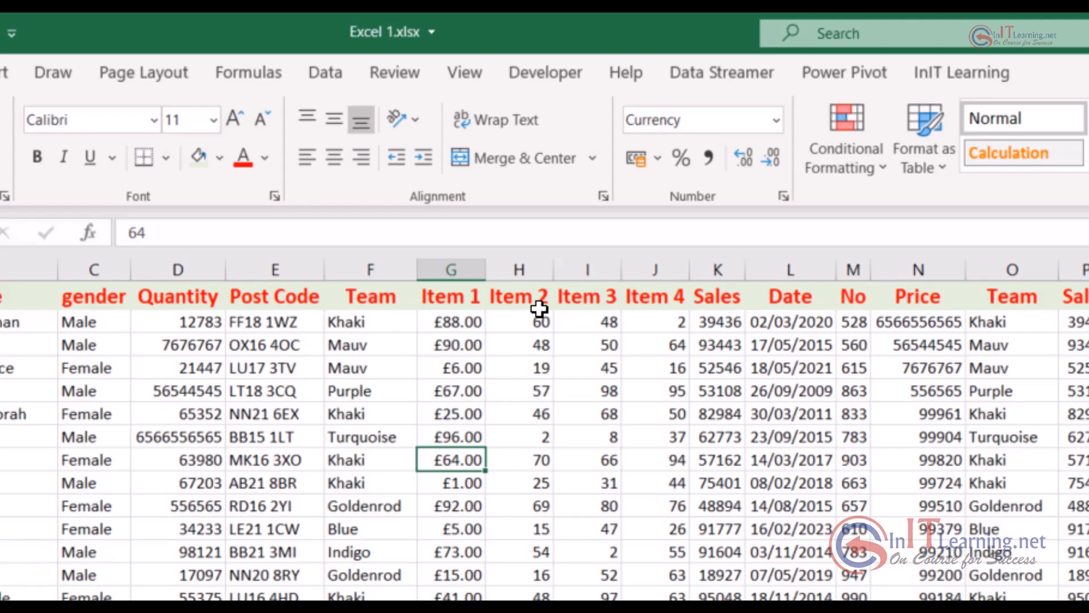
Format the Item 2 column as Currency with the £ symbol, two decimals and negative numbers in red with a minus sign
click(537, 265)
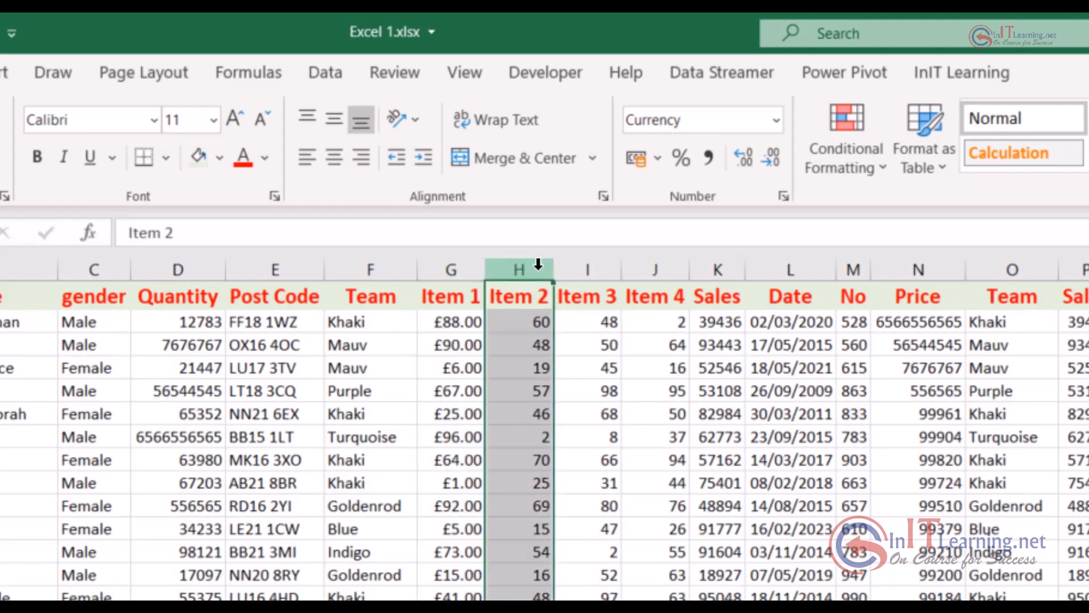
click(785, 196)
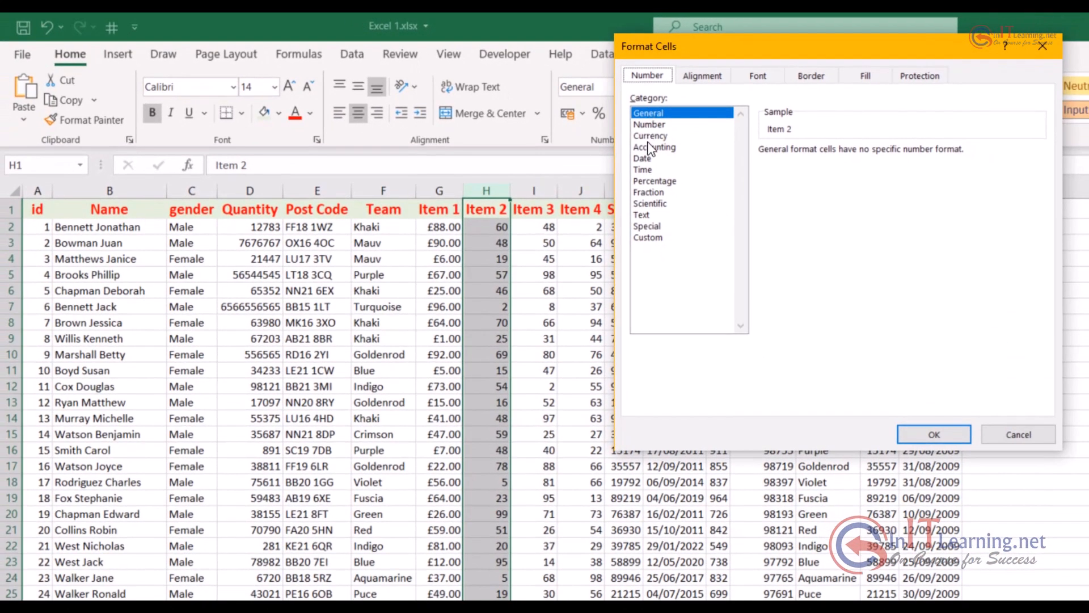
click(675, 153)
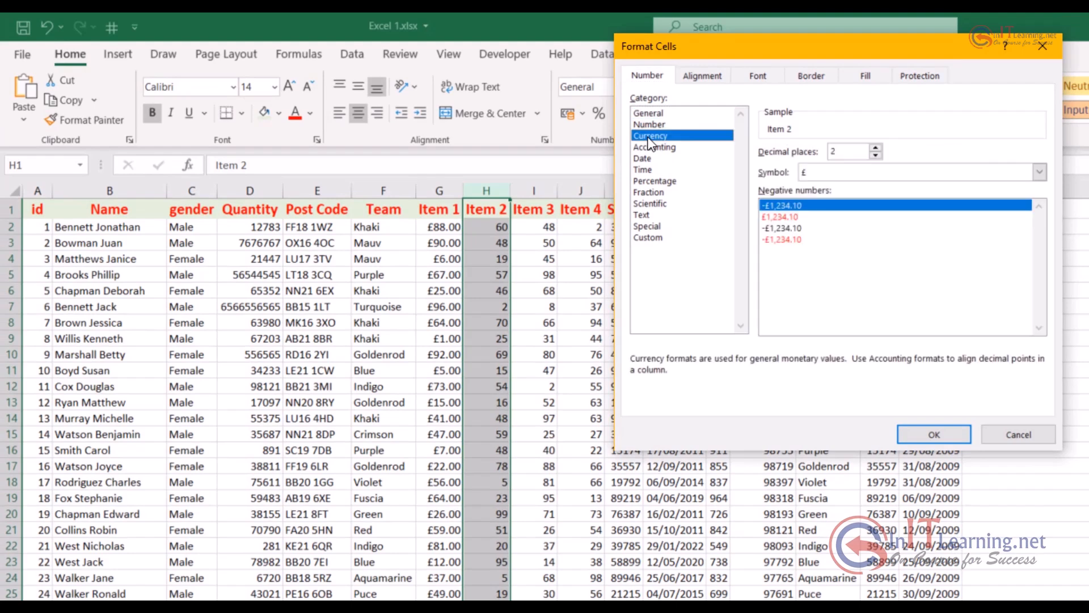
click(783, 241)
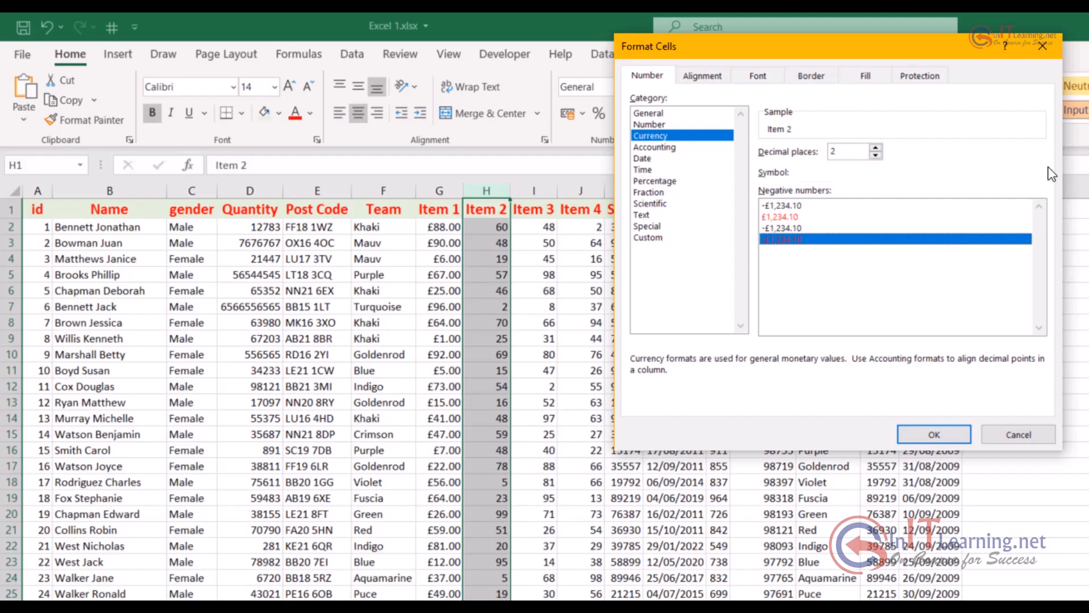
click(1040, 172)
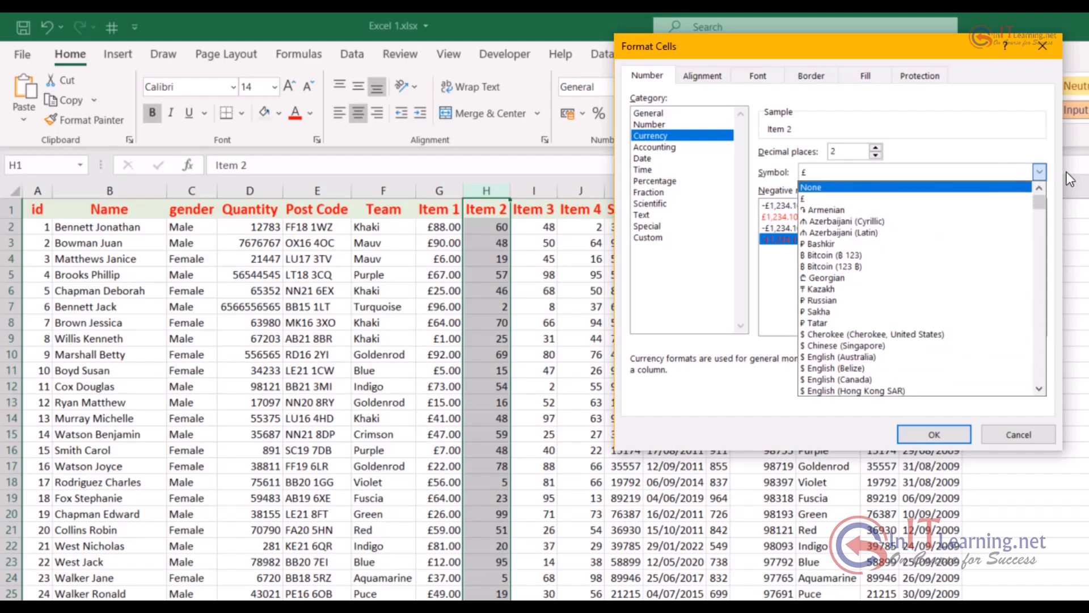
click(1041, 172)
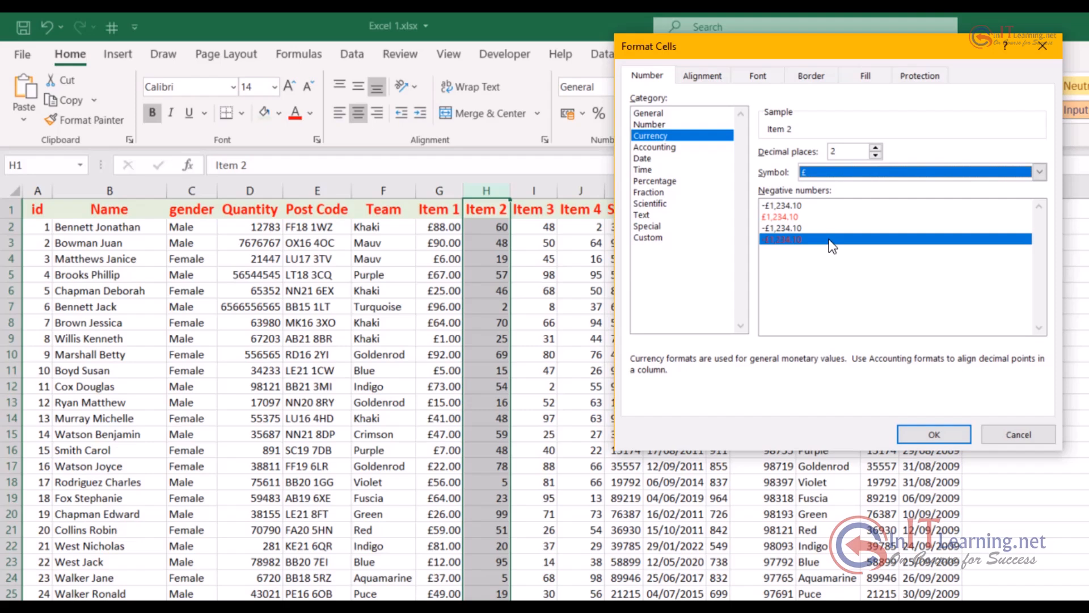
click(936, 434)
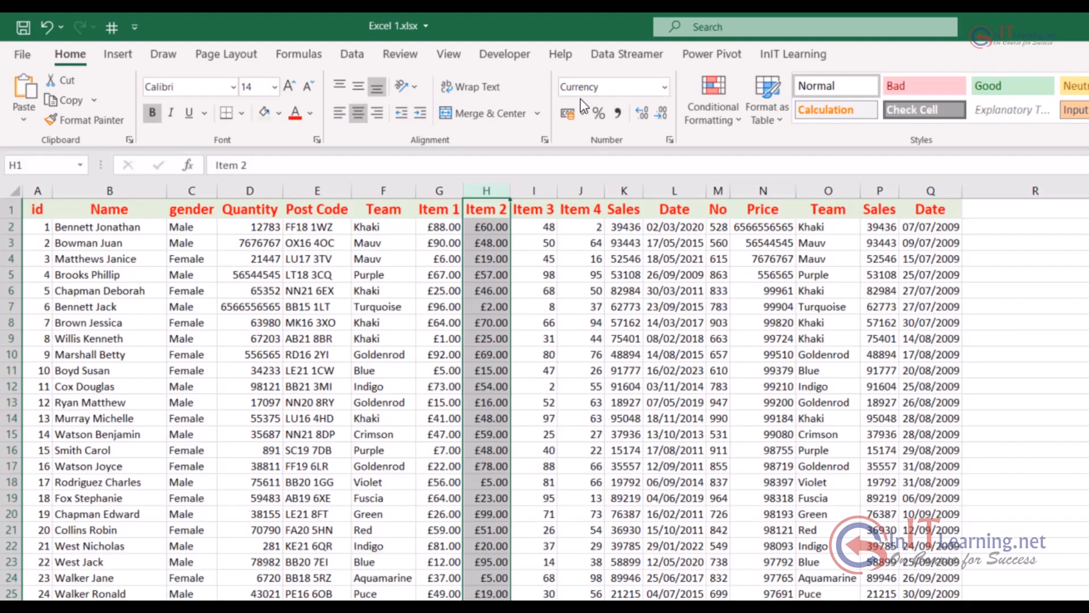
Enter -67 in cell G4 of the Item 1 column and -33 in cell H4 of the Item 2 column
click(453, 256)
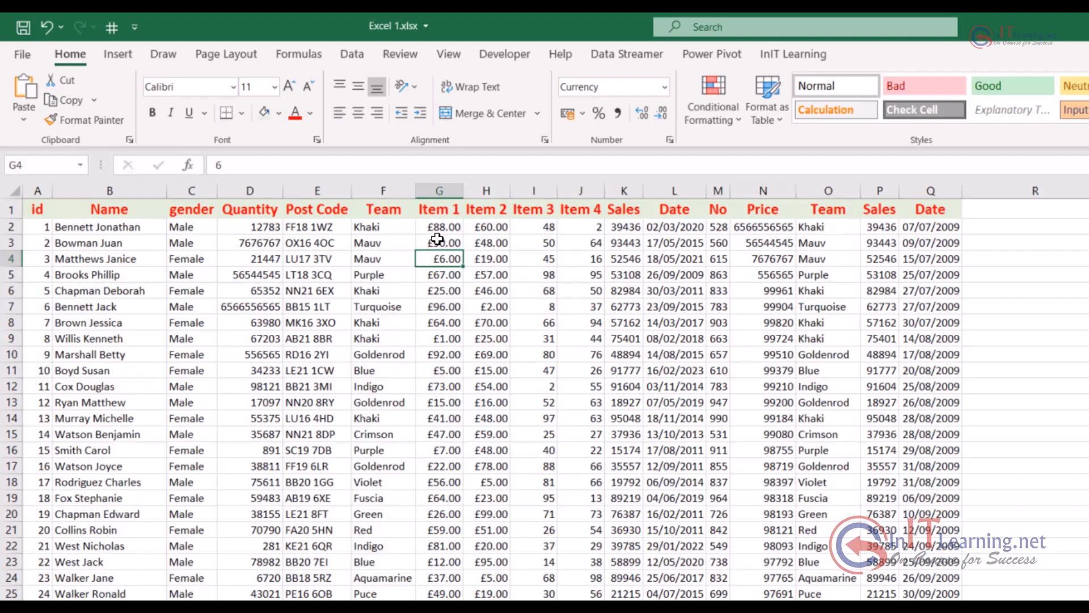
text(-67)
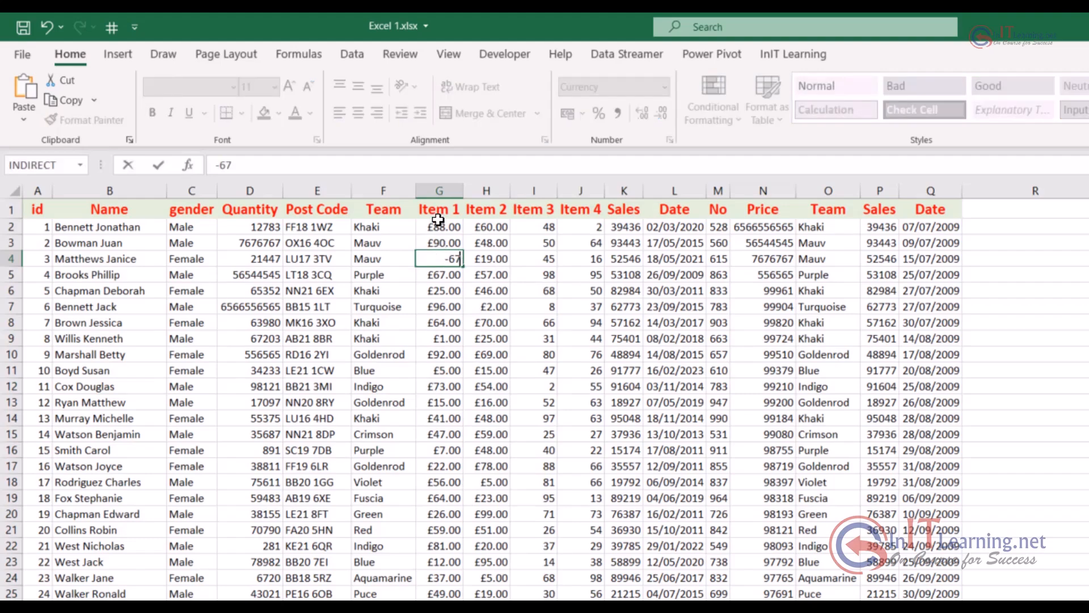
key(Tab)
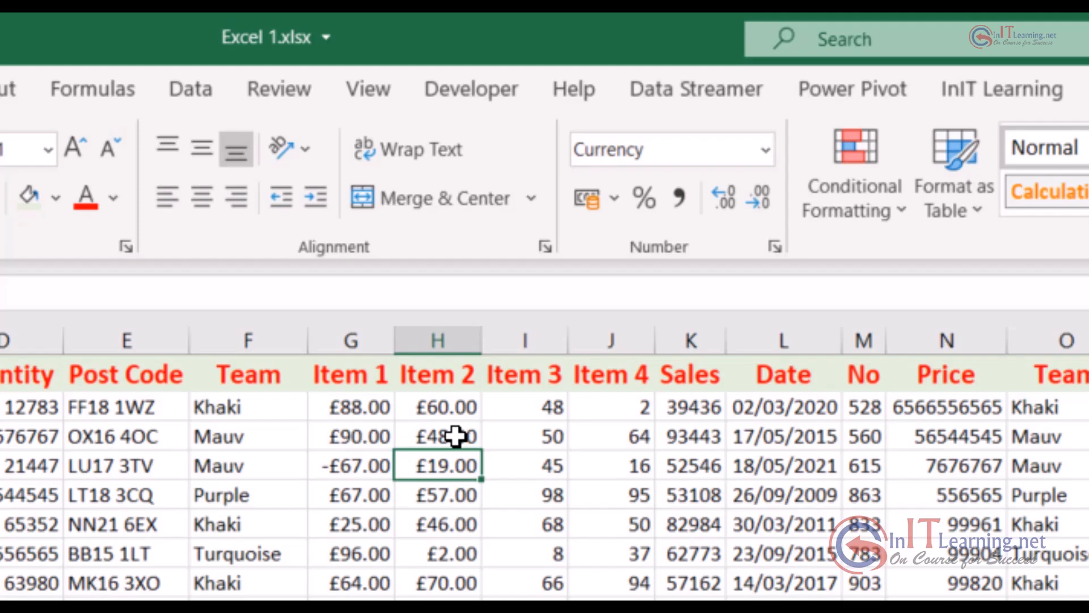
text(-33)
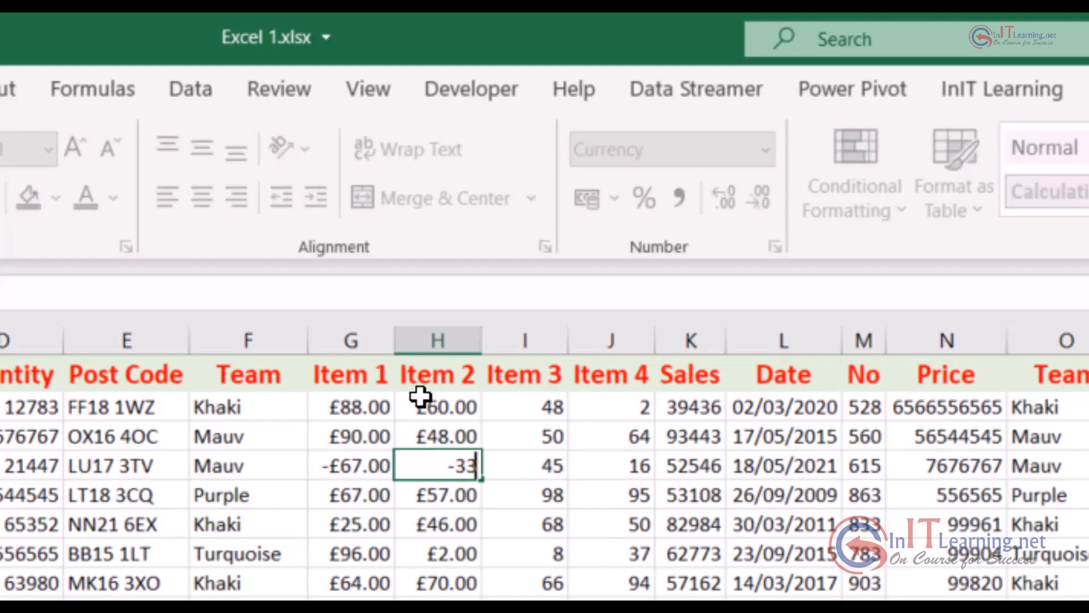
key(Return)
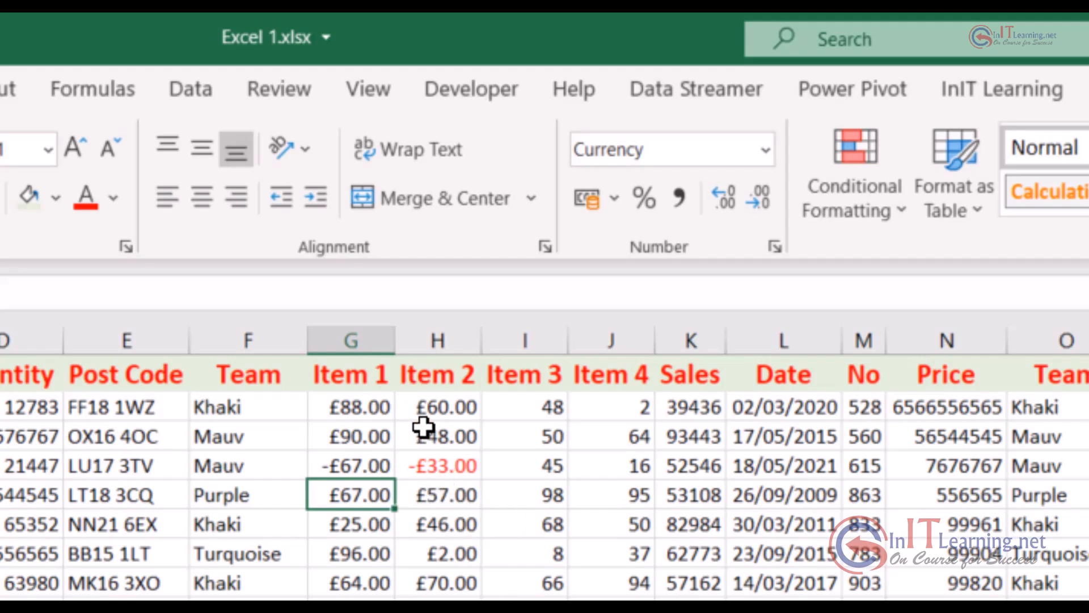
Apply the default Currency format to the whole Item 3 column
click(534, 338)
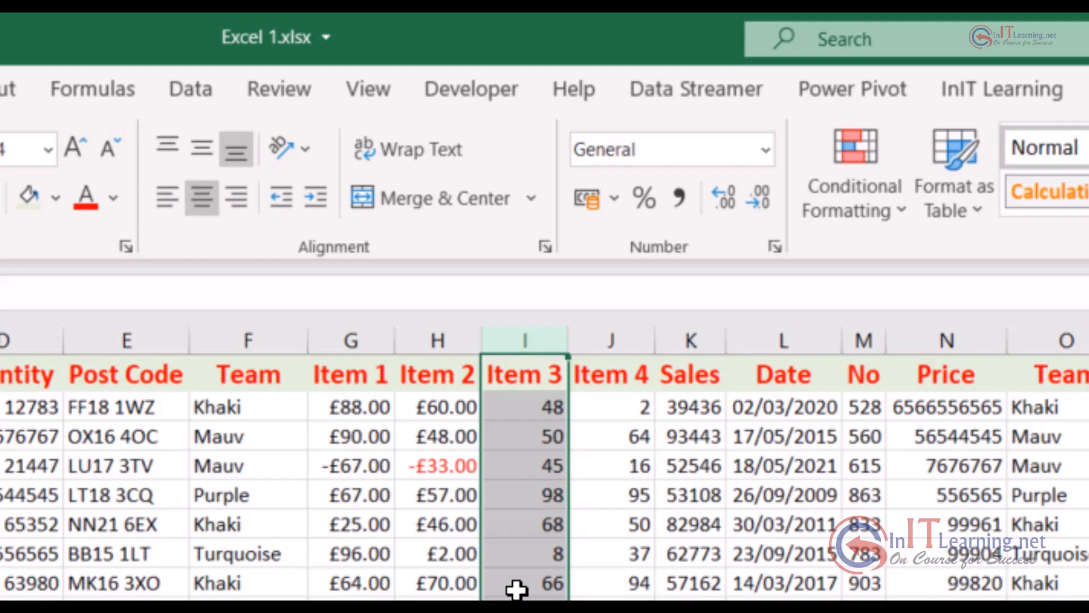
key(ctrl+shift+4)
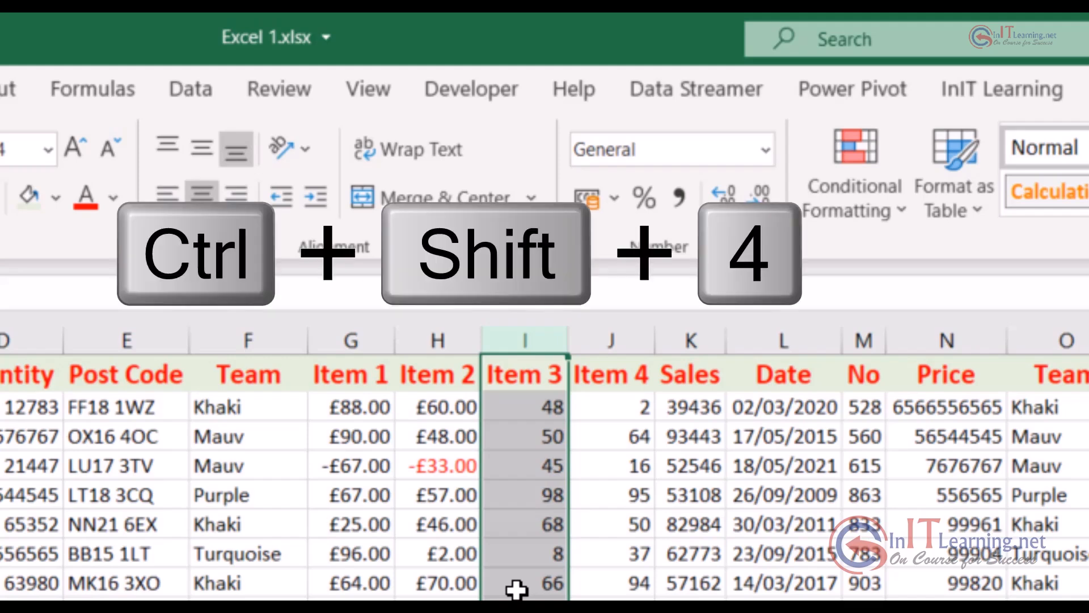
key(ctrl+shift+4)
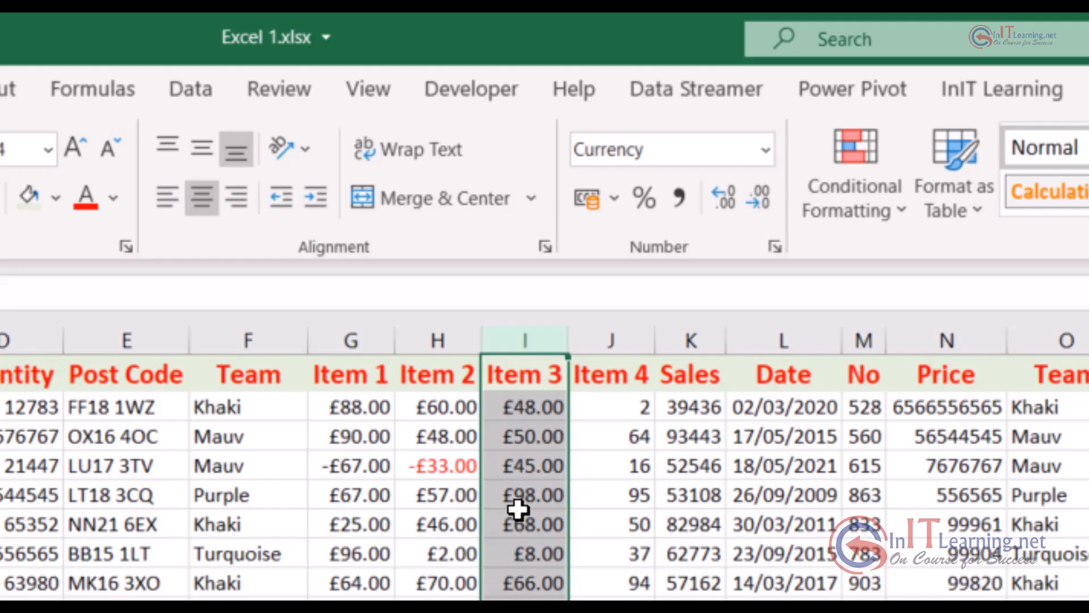
Enter -89 in cell I4 of the Item 3 column
click(539, 467)
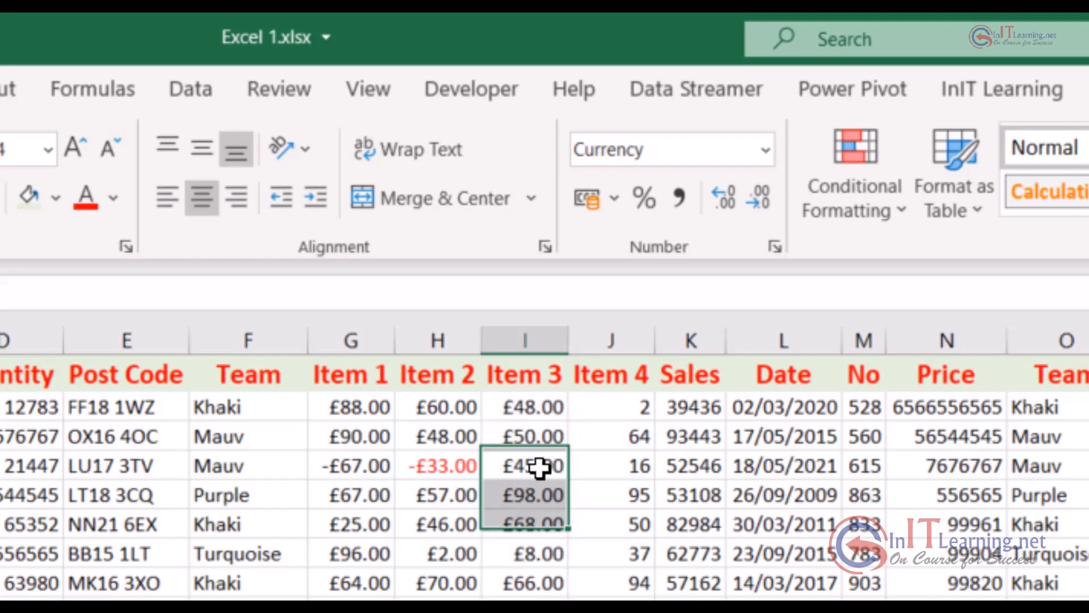
key(BackSpace)
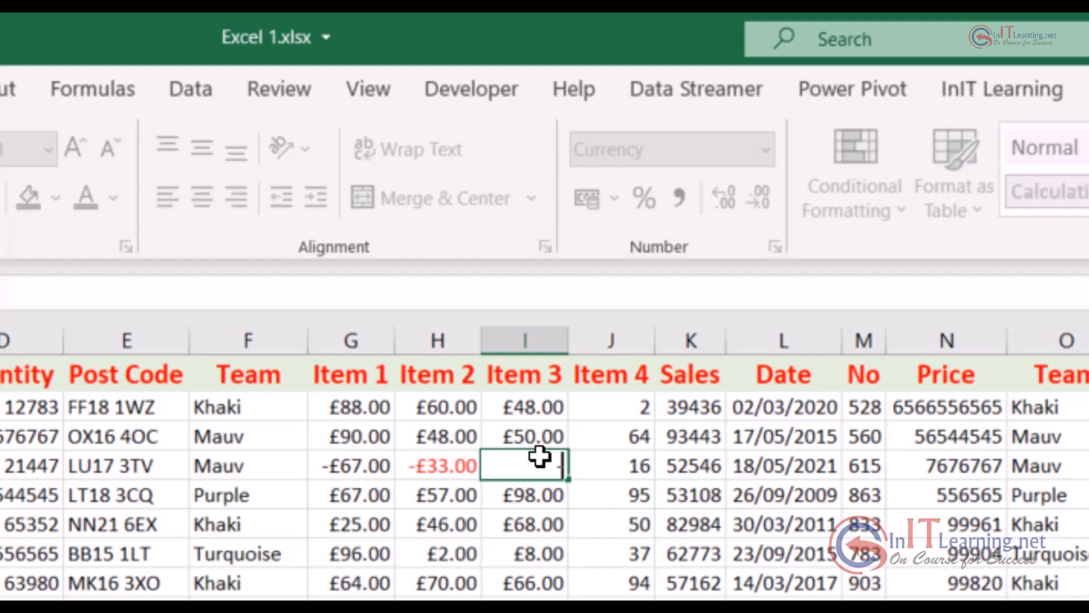
text(89)
key(Return)
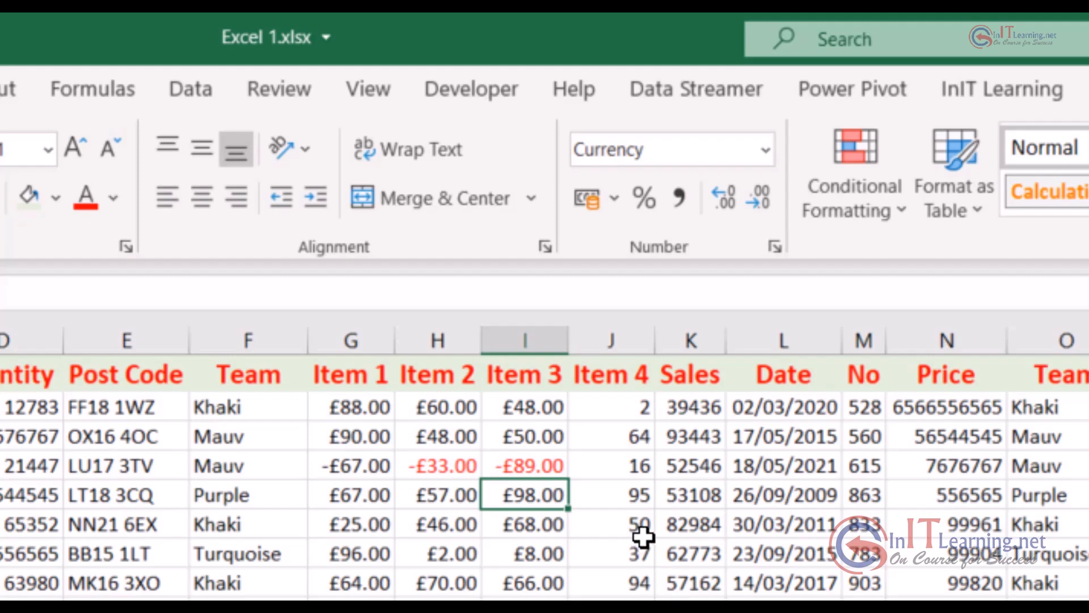
Format the whole Item 4 column as Accounting with the £ symbol and two decimal places
click(621, 332)
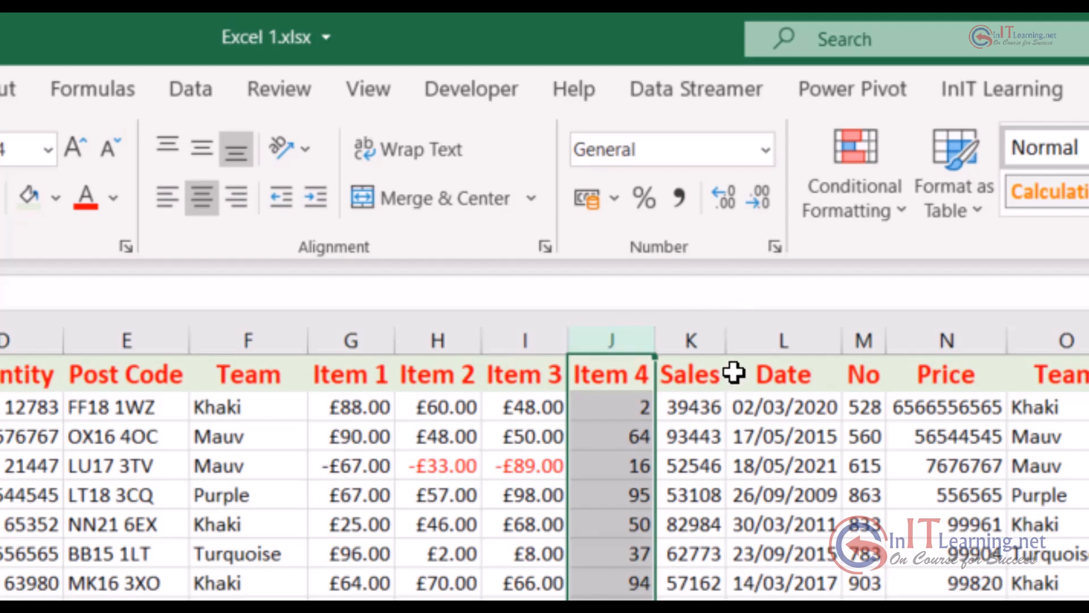
click(766, 149)
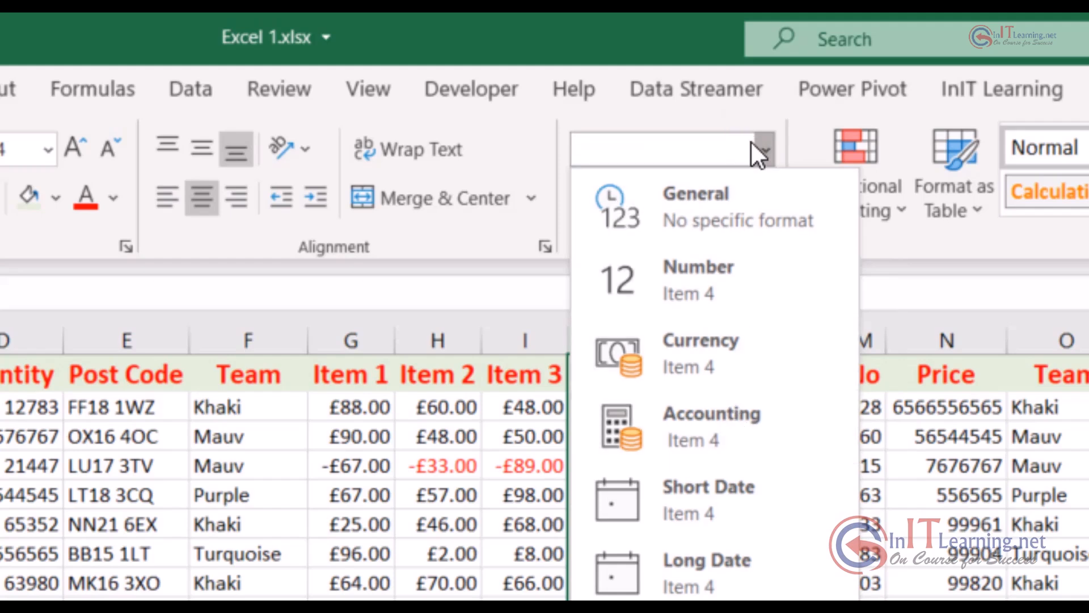
click(764, 148)
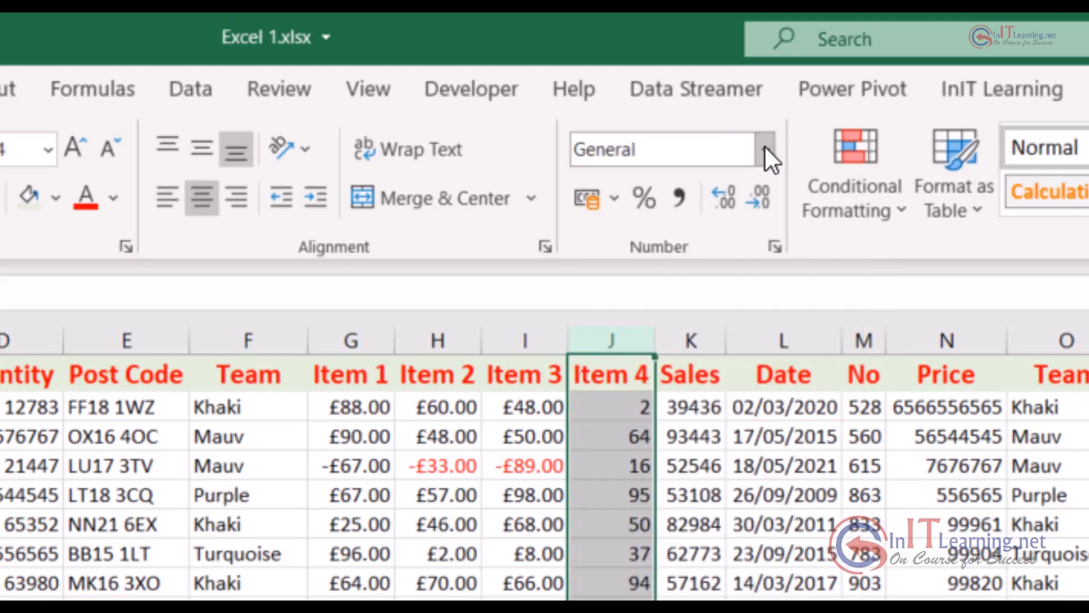
click(776, 244)
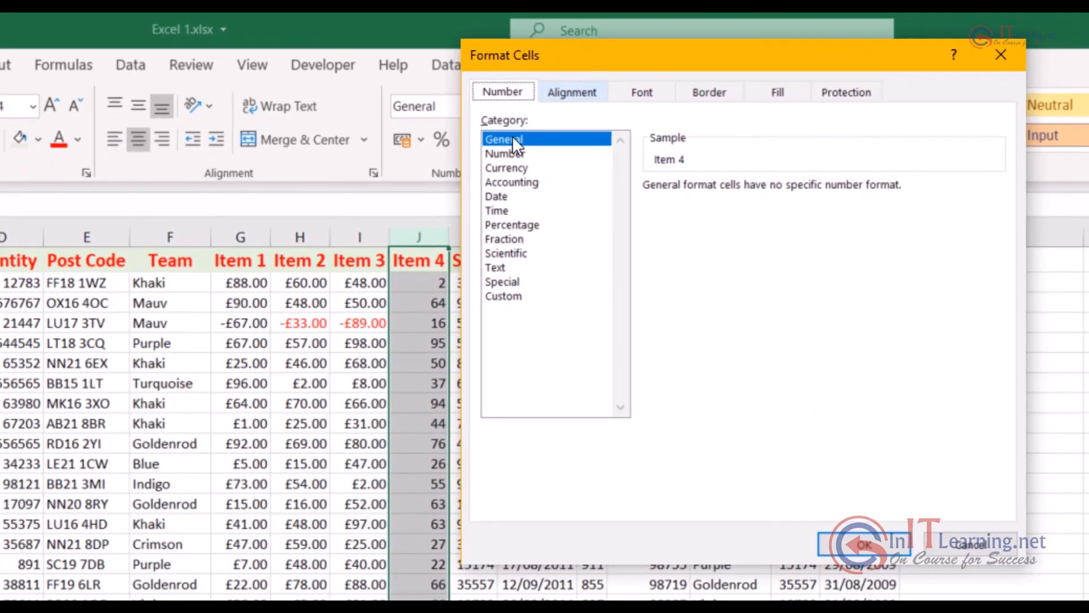
click(509, 182)
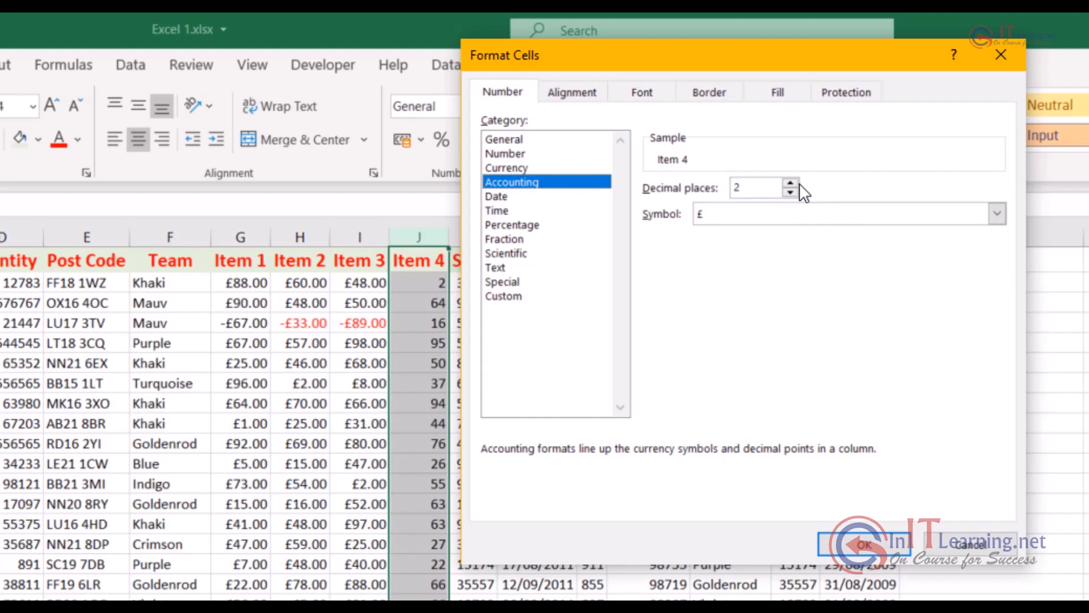
click(856, 546)
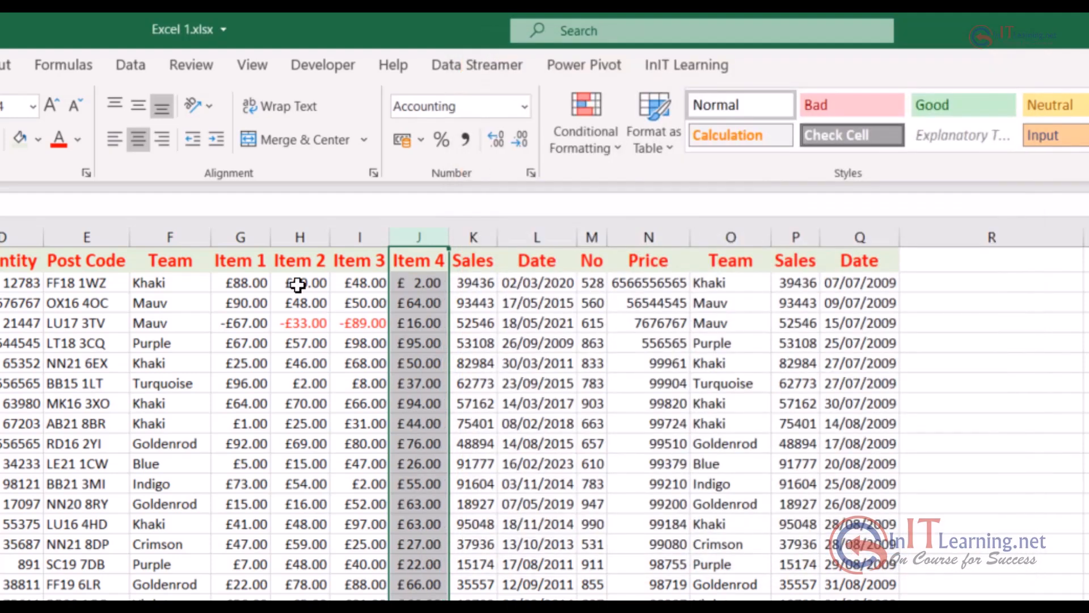
Widen the Item 1 to Item 4 columns together to an equal width and clear the column selection
drag(245, 234, 593, 244)
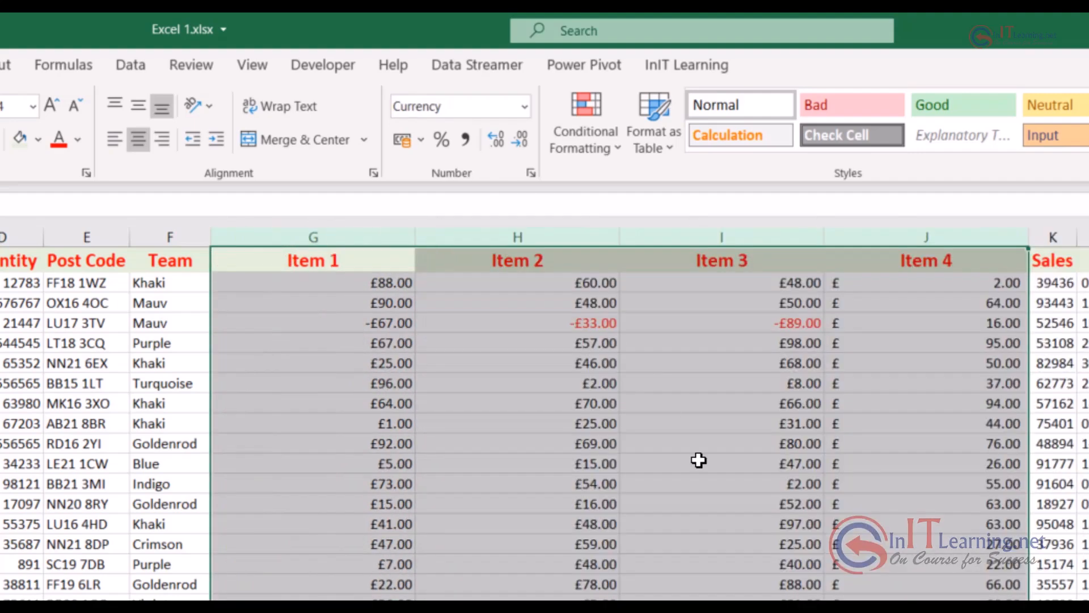
click(935, 338)
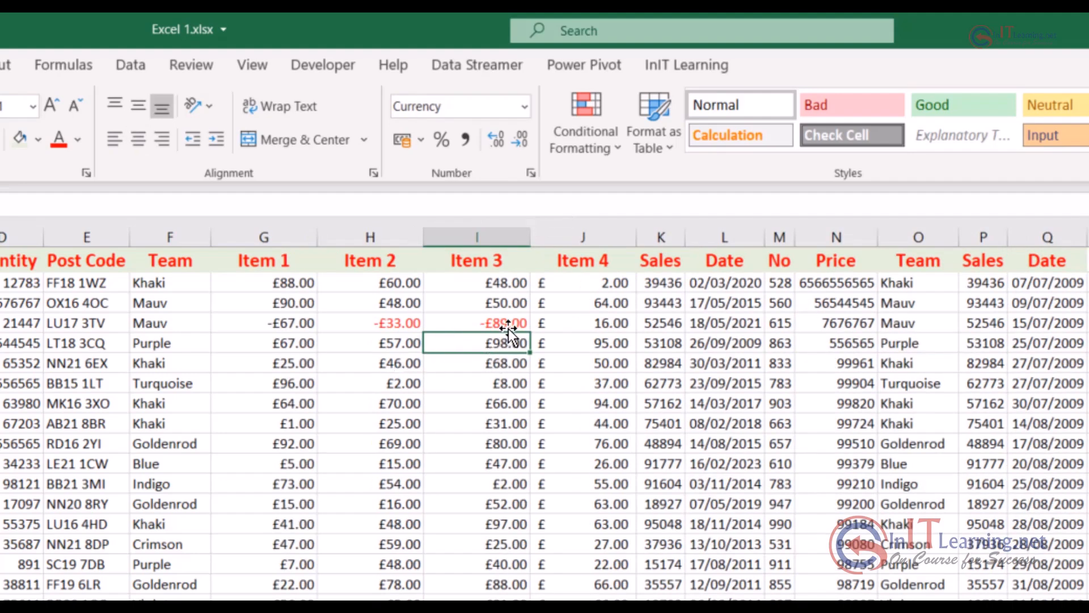
Enter 0 in cell I5 of the Item 3 column and in cell J5 of the Item 4 column
text(0)
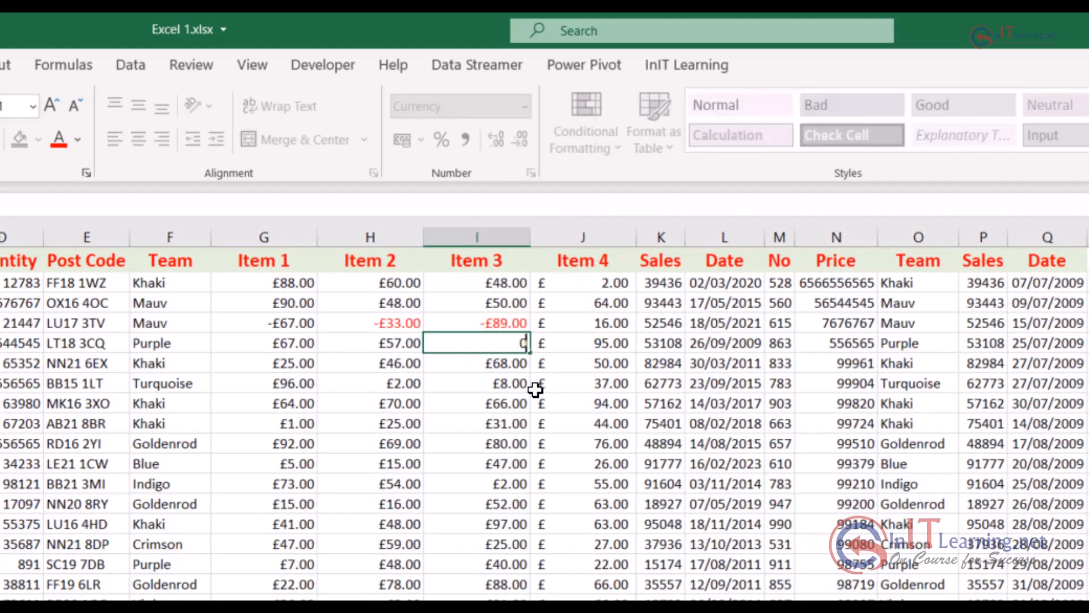
key(Tab)
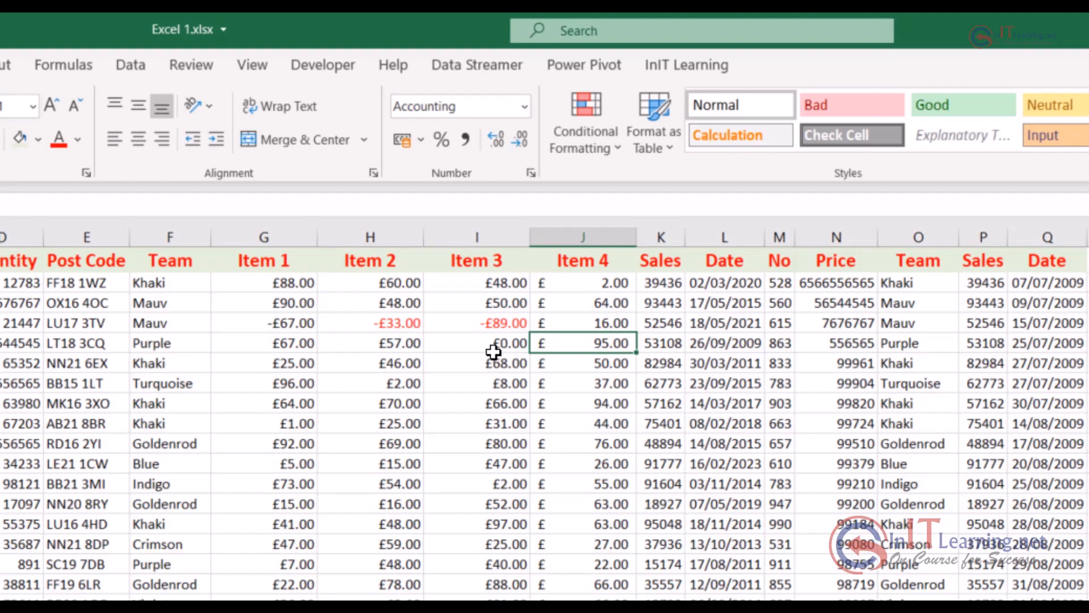
text(0)
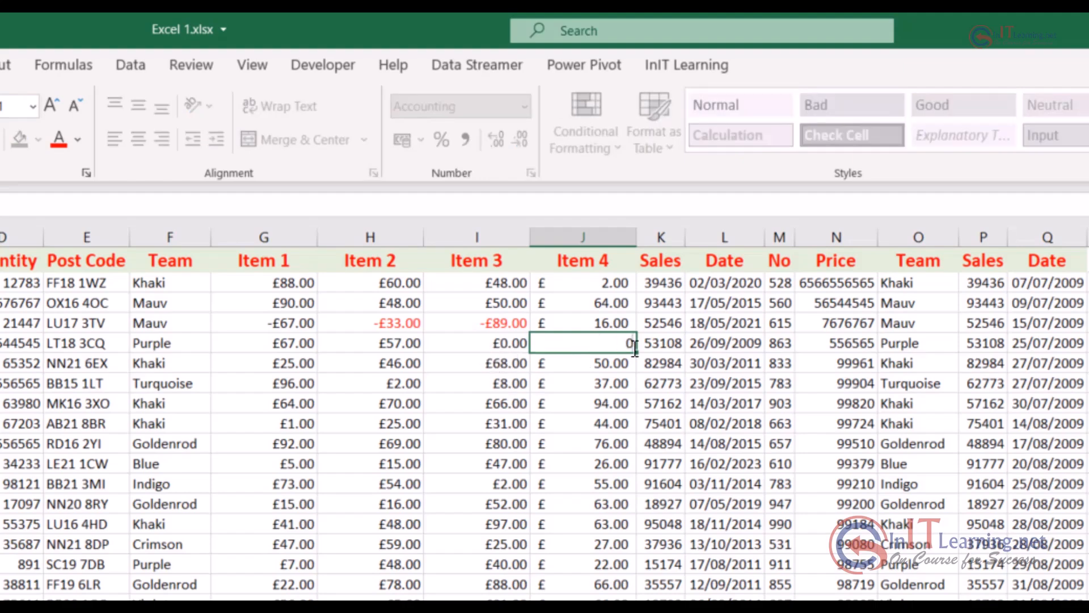
key(Return)
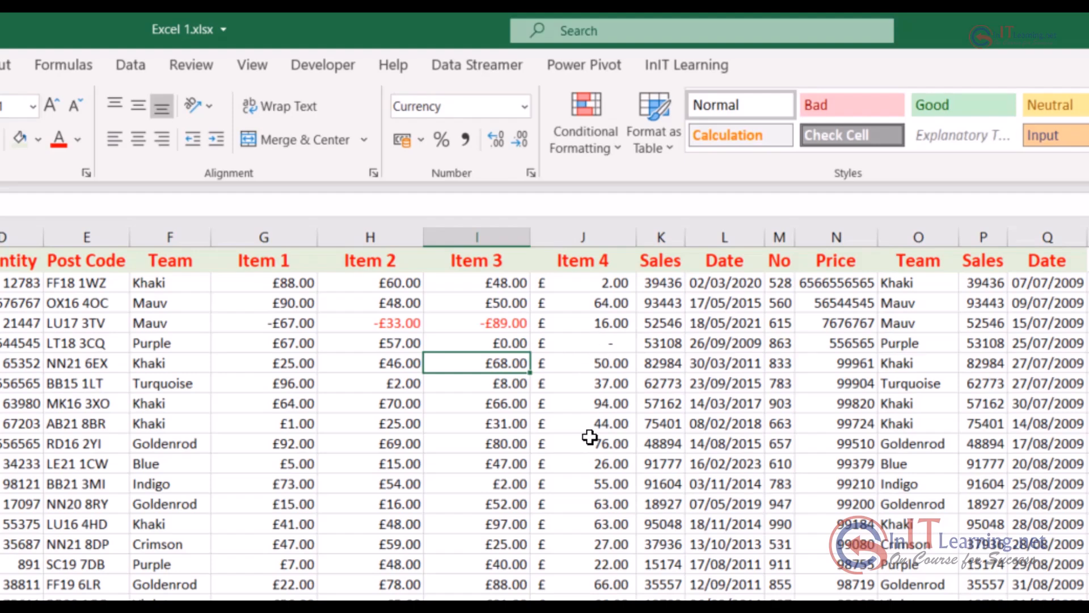
Widen the Sales column K and format it as Number with zero decimal places and the 1000 separator
click(666, 229)
drag(686, 237, 726, 239)
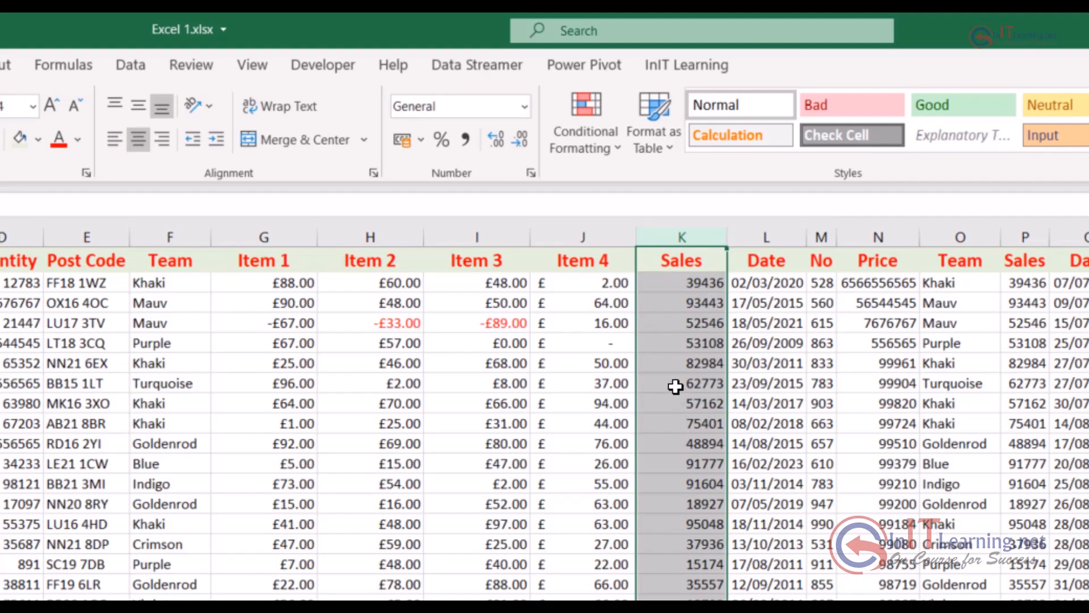
click(531, 173)
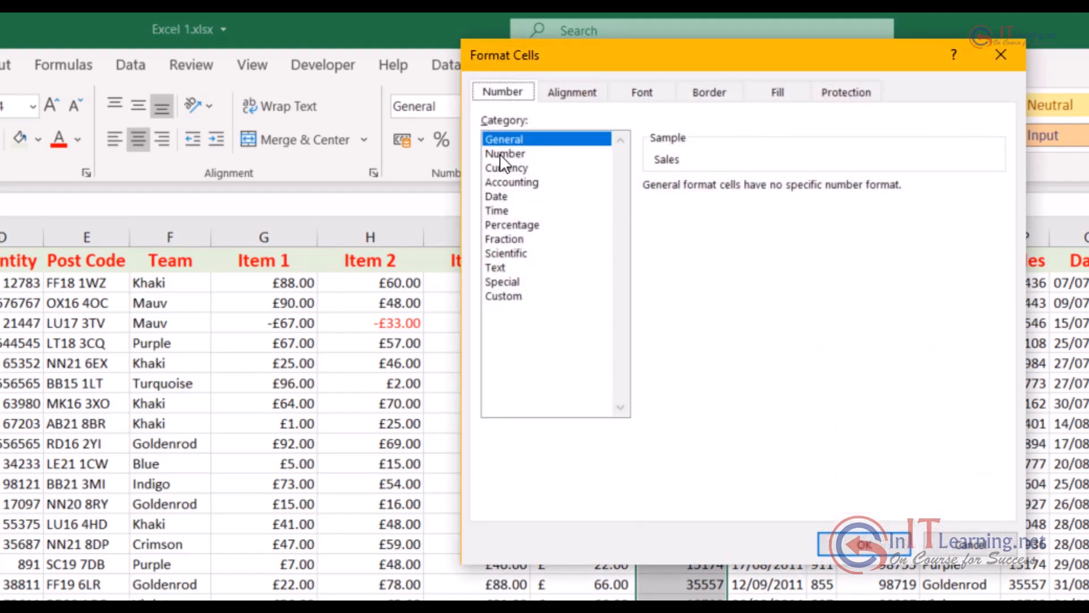
click(499, 154)
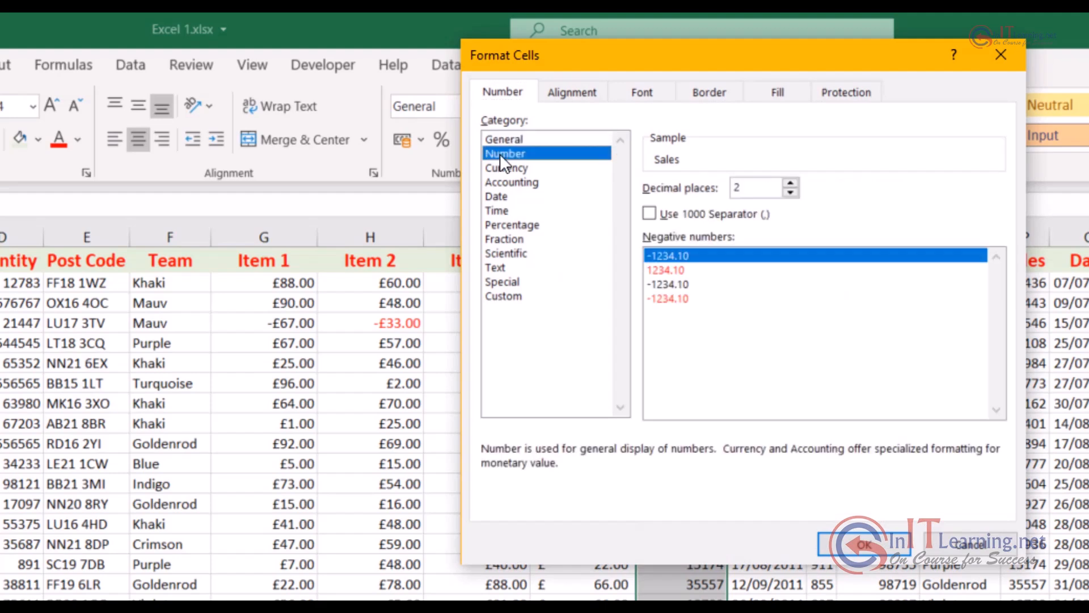
click(789, 192)
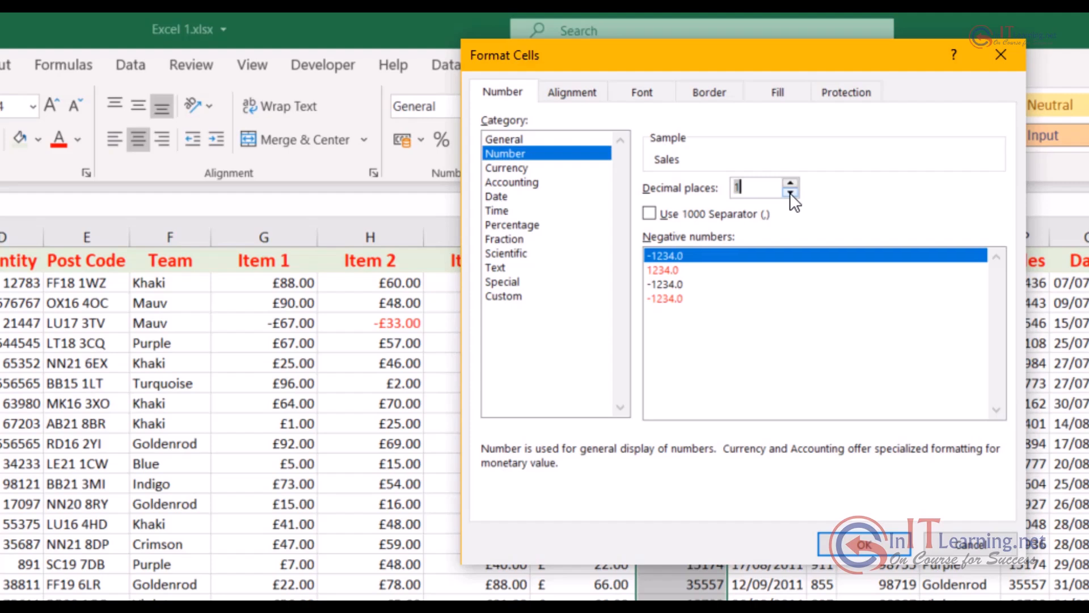
click(790, 192)
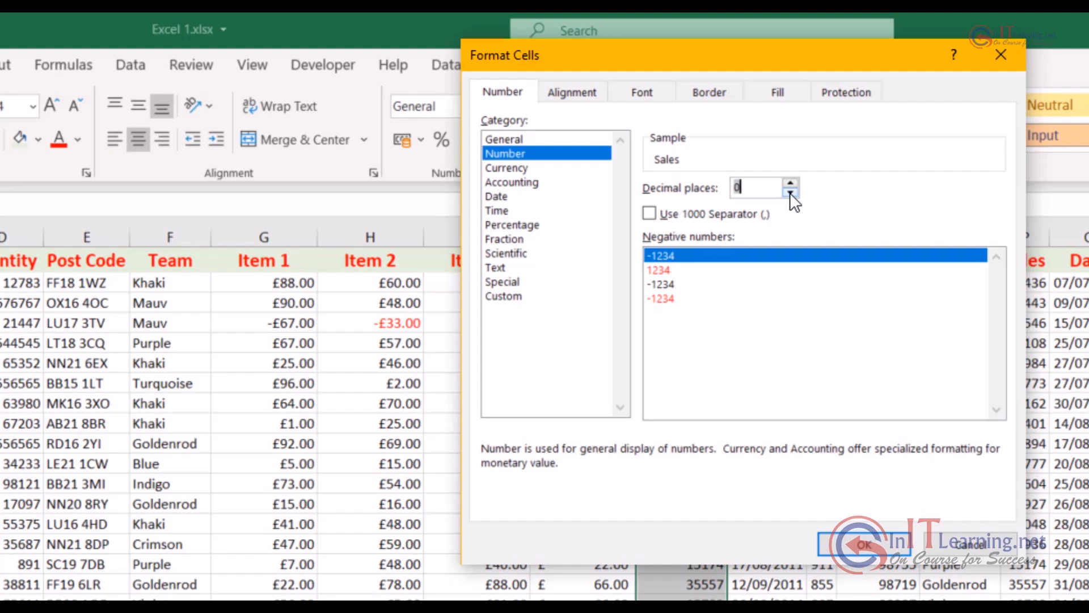
click(649, 214)
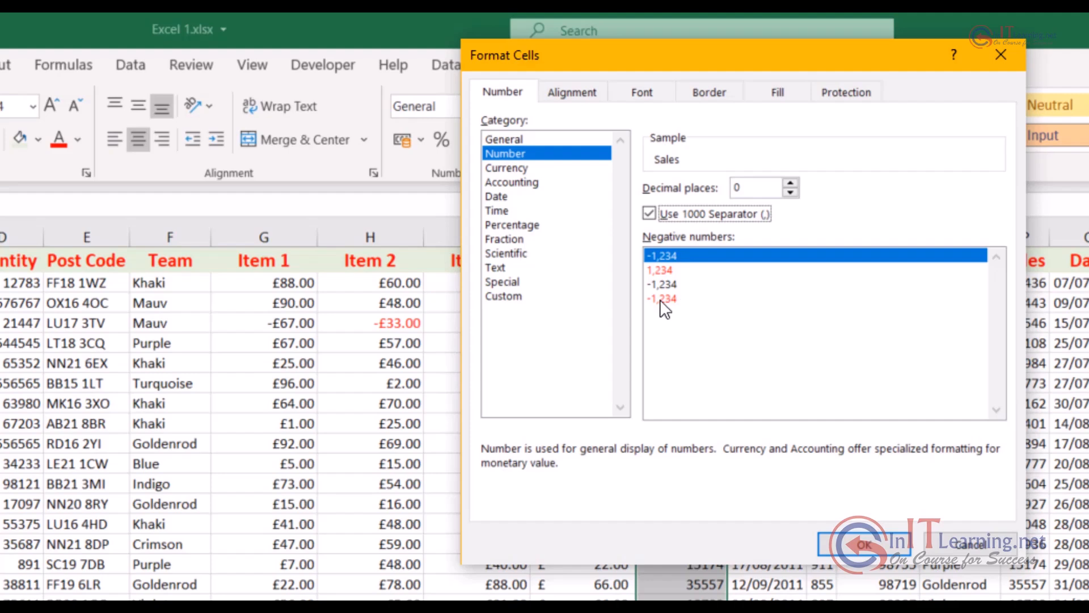
click(865, 546)
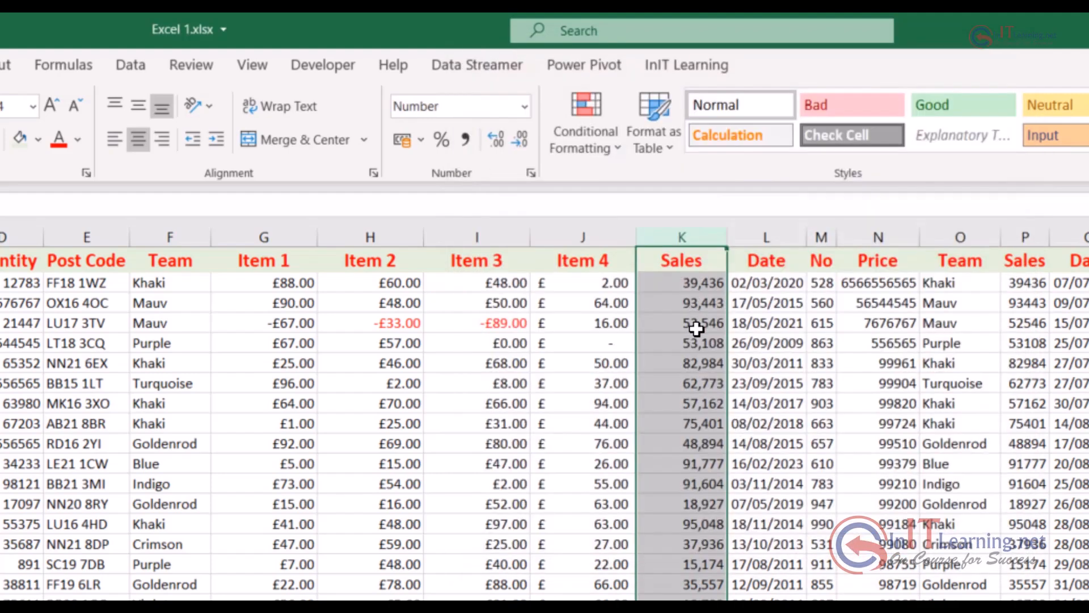
click(697, 363)
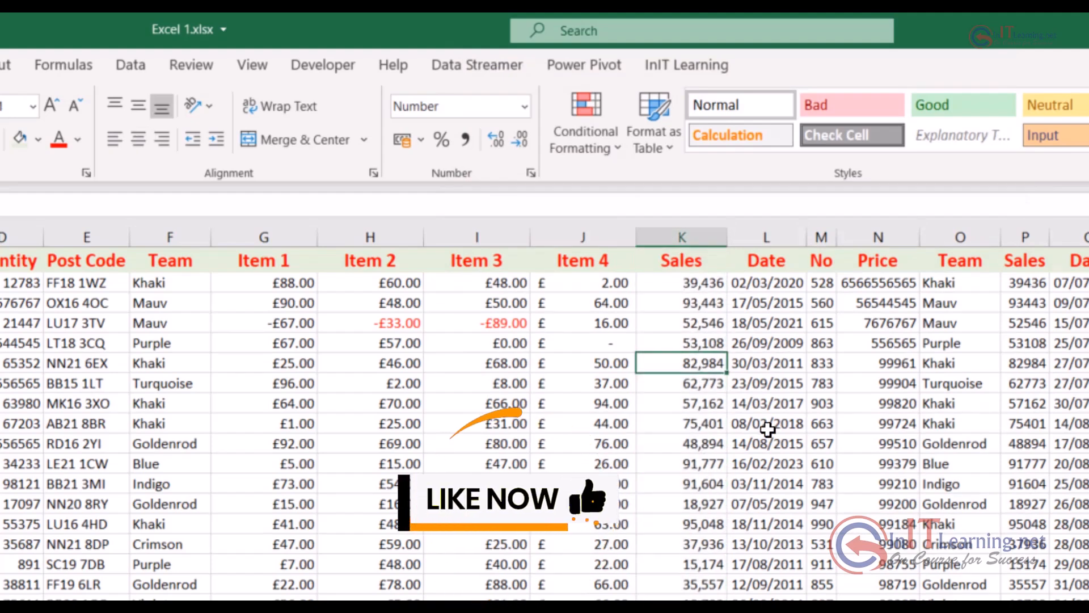
Apply the Long Date format to the whole Date column L
click(777, 236)
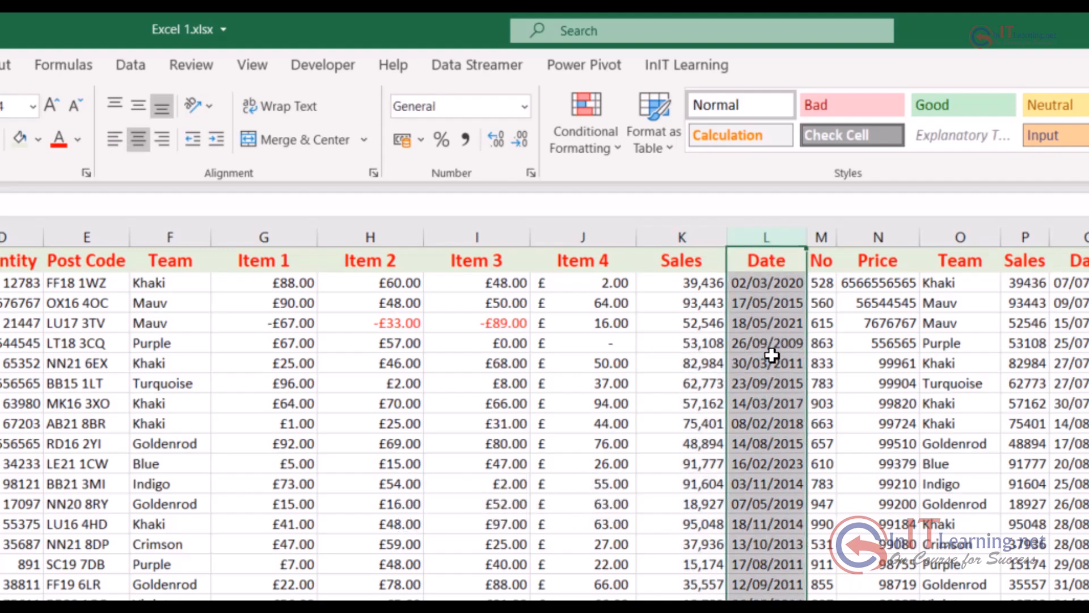
click(527, 108)
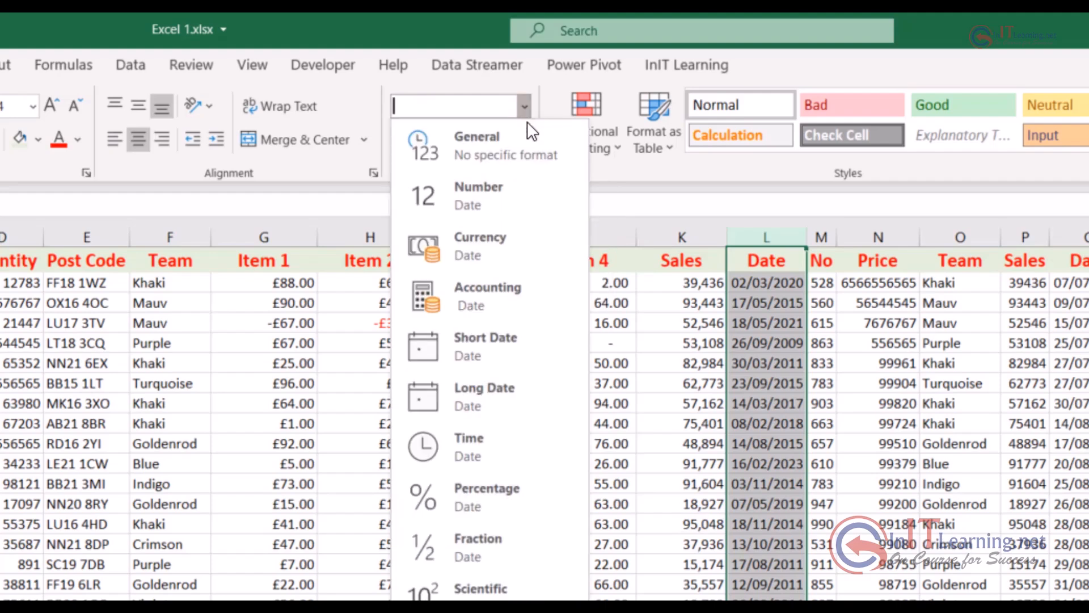
click(513, 395)
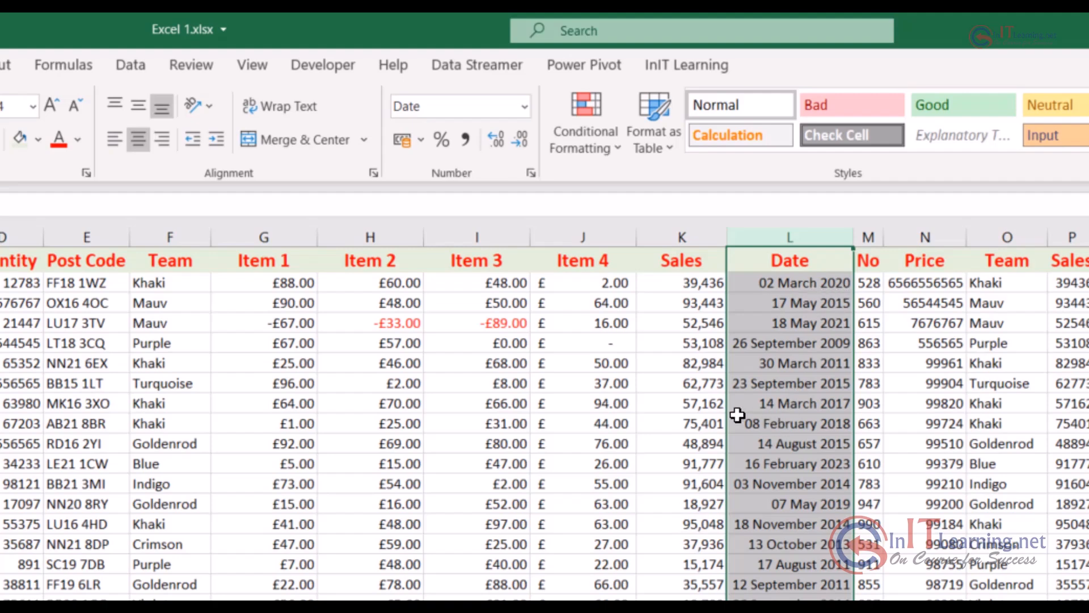
Review the date types and locale choices for the Date column, keeping the locale at English (United Kingdom)
click(531, 172)
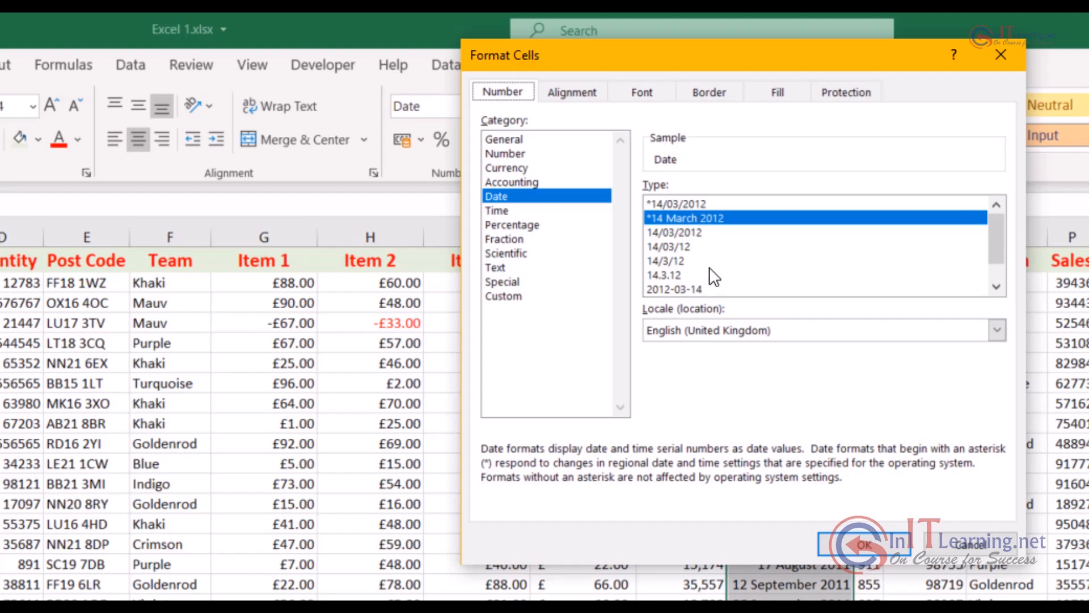
click(998, 330)
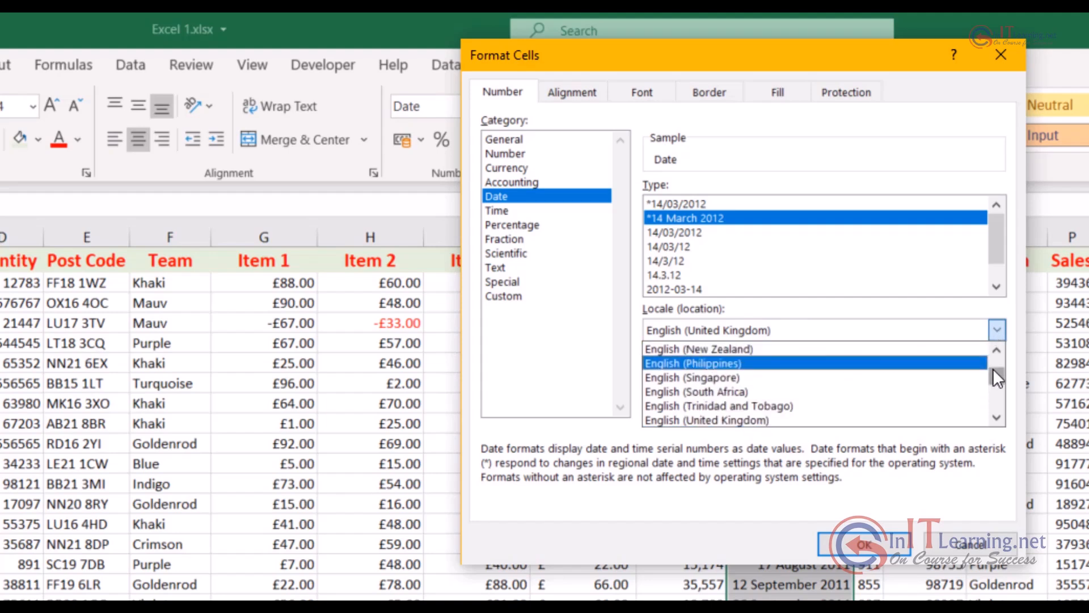
drag(993, 368, 993, 348)
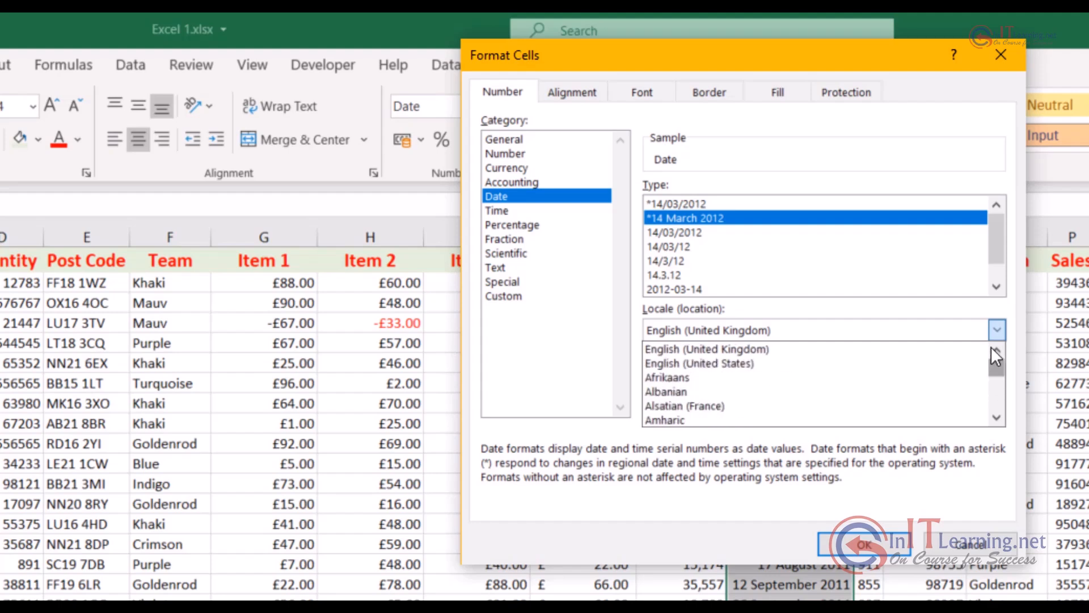
click(691, 347)
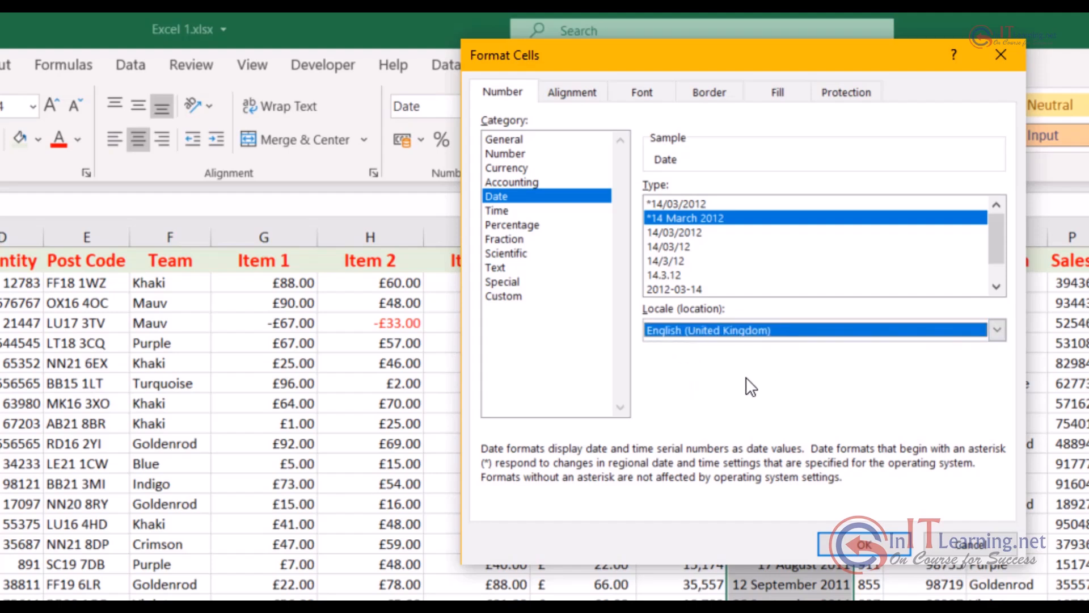
click(865, 545)
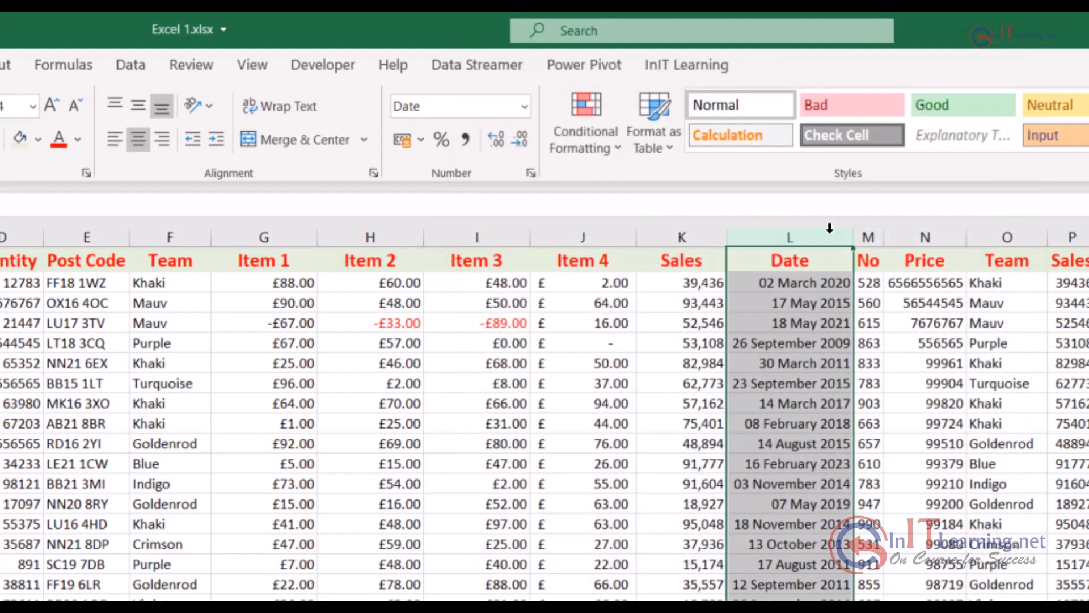
click(828, 604)
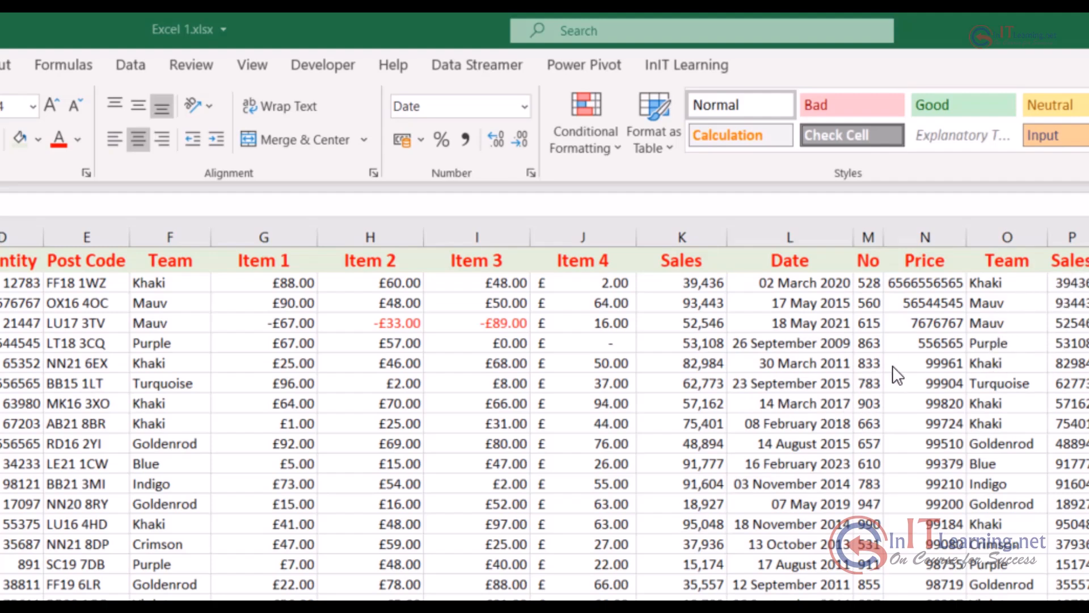
Apply the comma style to the whole Price column N and reduce it to zero decimal places
click(931, 233)
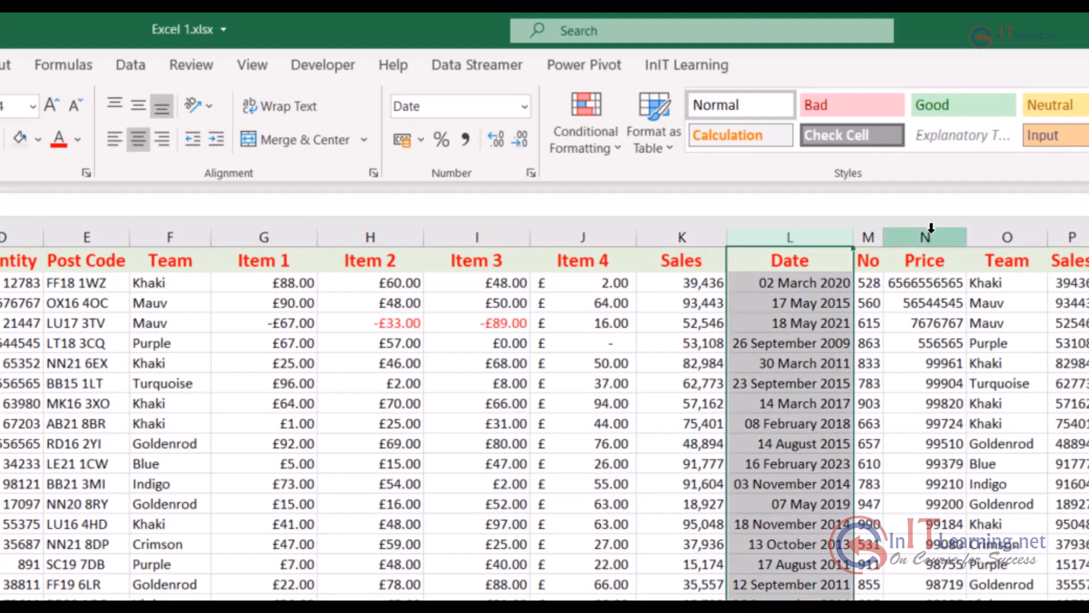
click(931, 232)
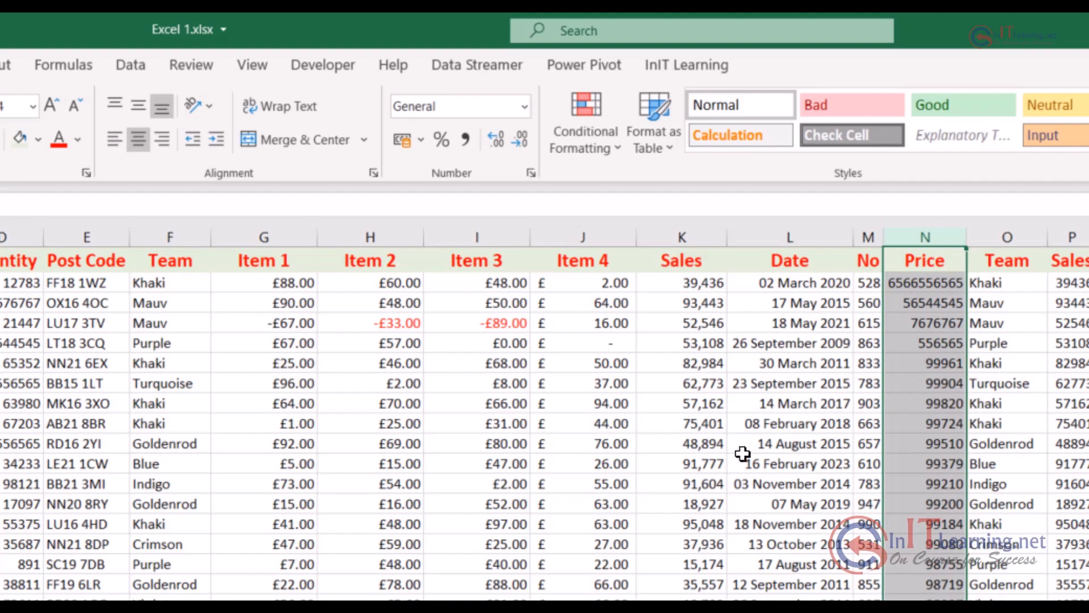
click(466, 138)
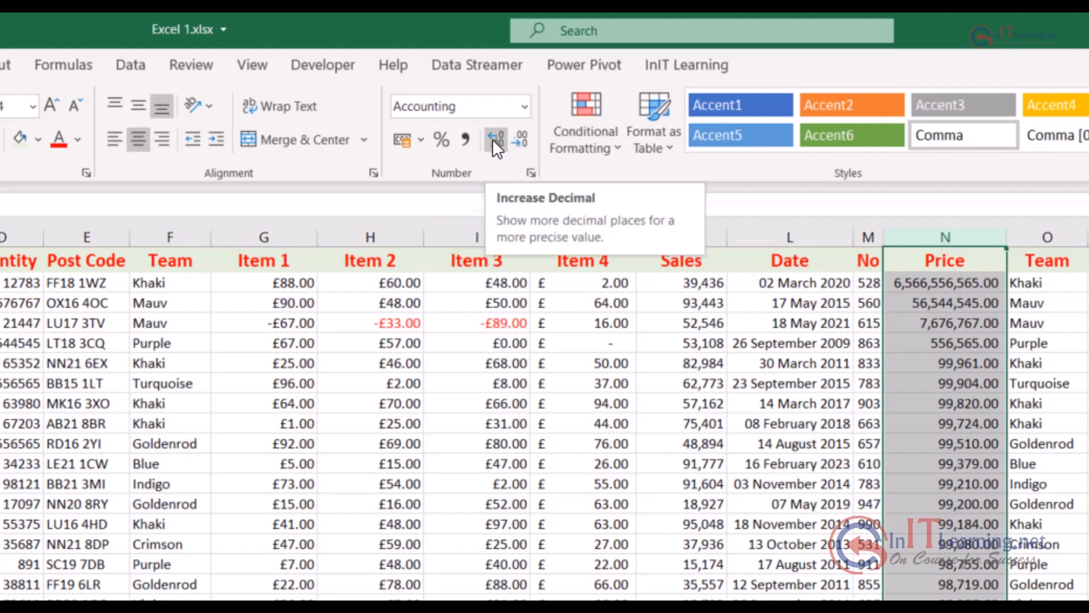
click(522, 140)
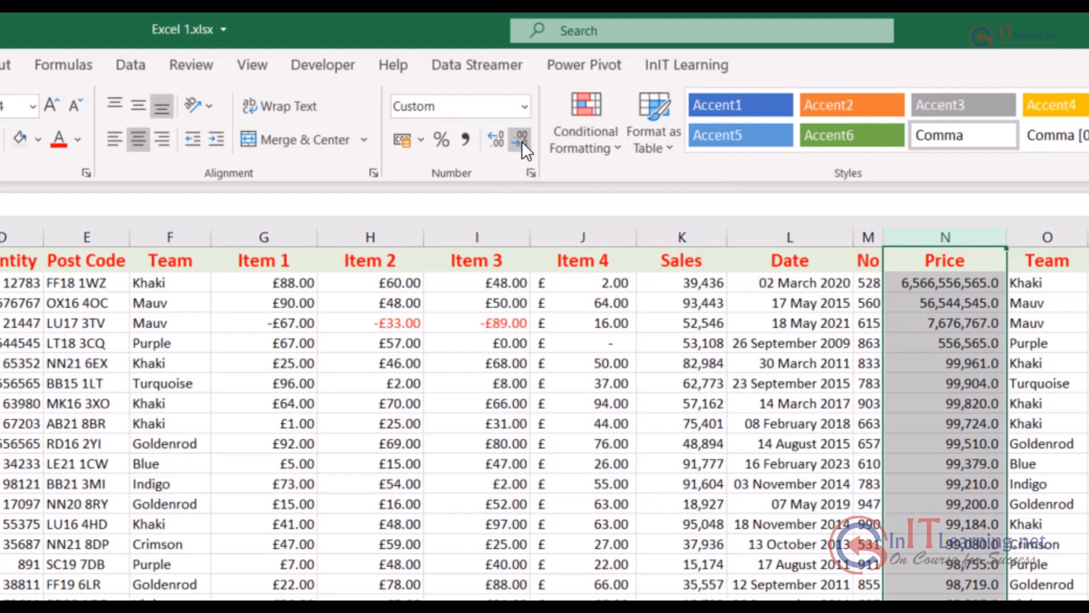
click(522, 141)
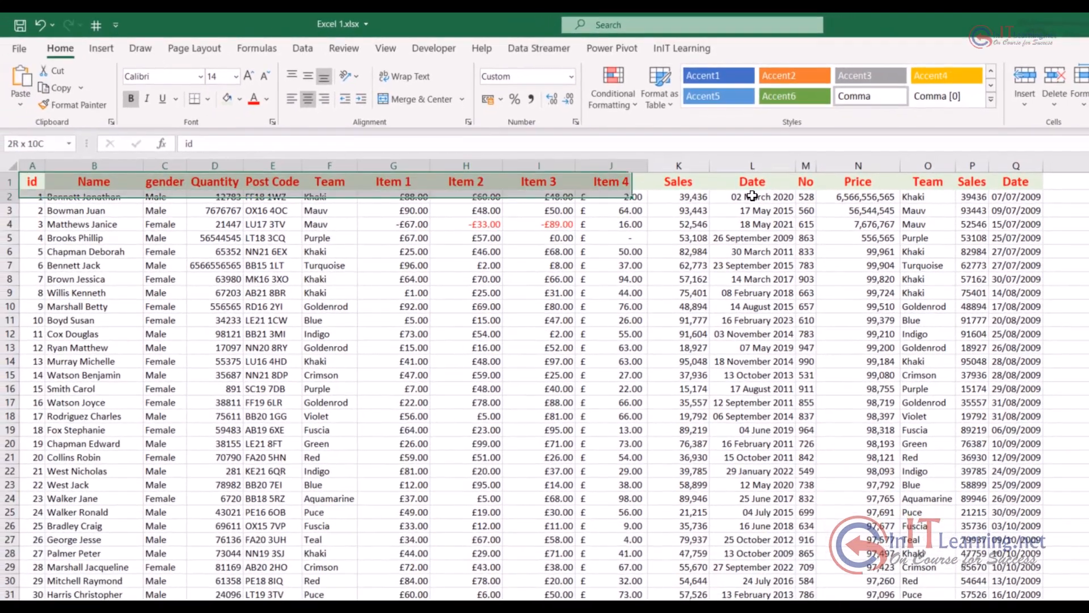
Add all borders to the header row from A1 to Q1 and deselect the row
drag(32, 181, 1016, 181)
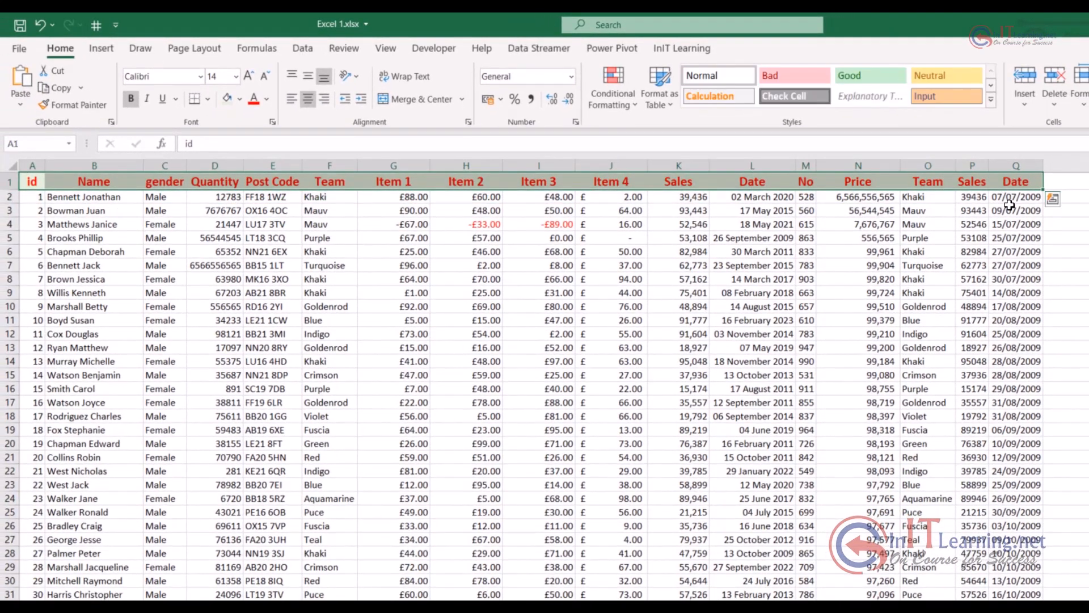
click(206, 97)
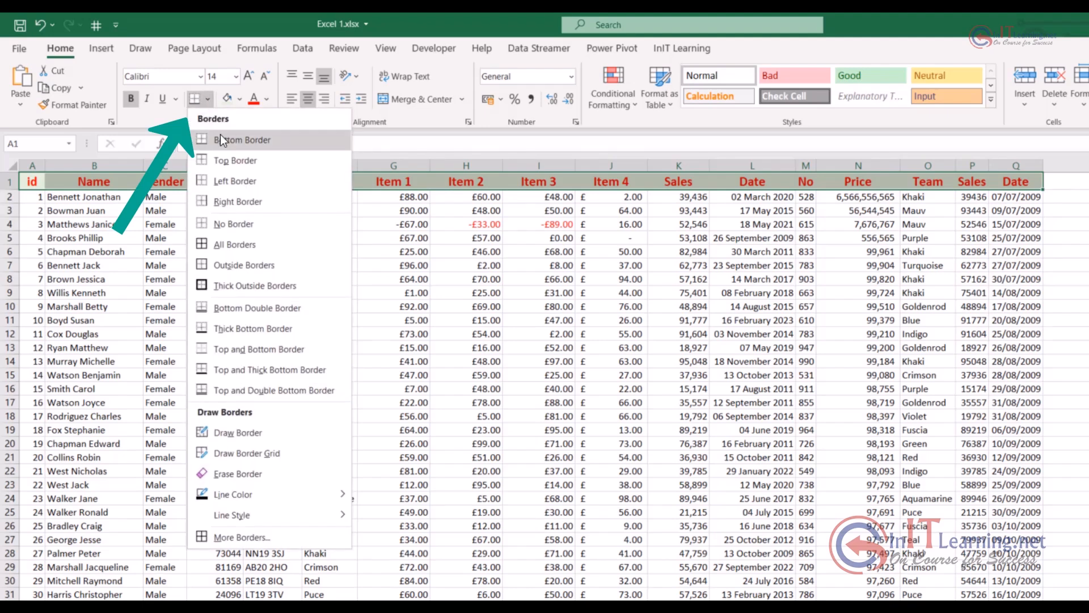
click(232, 244)
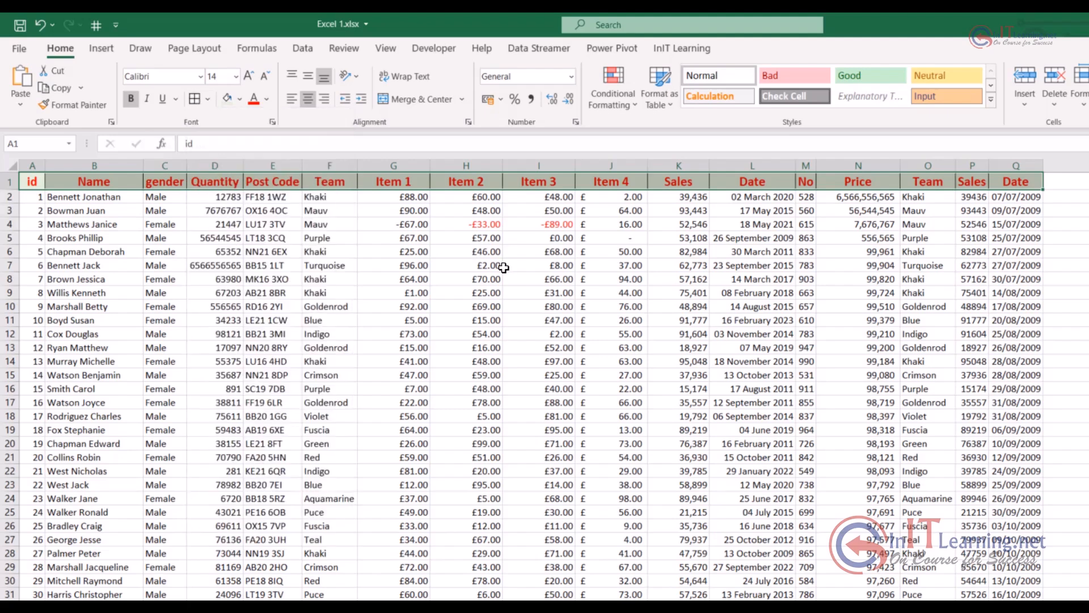
click(539, 265)
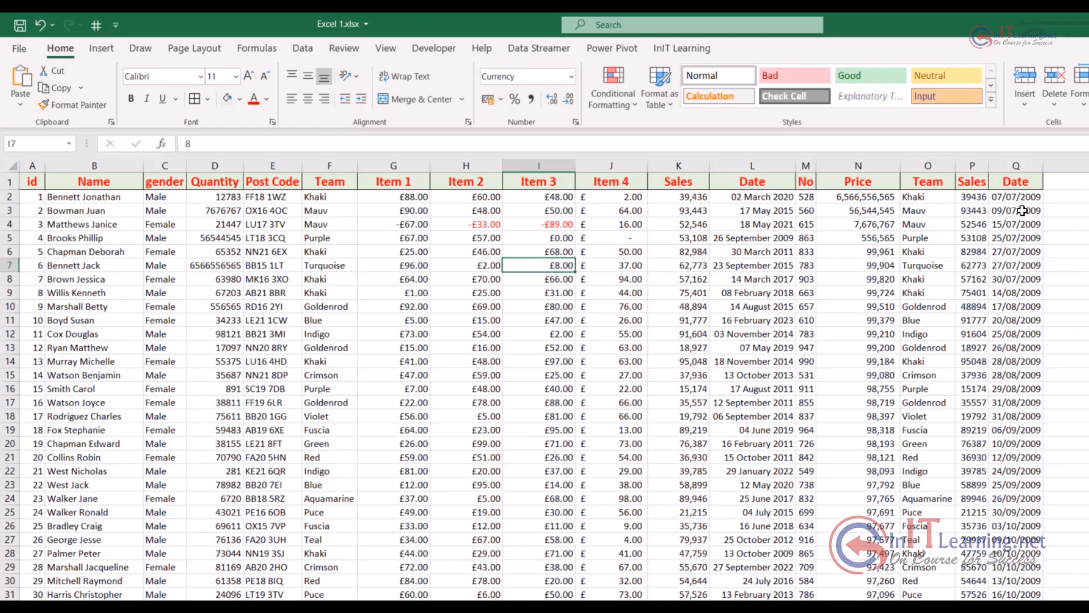